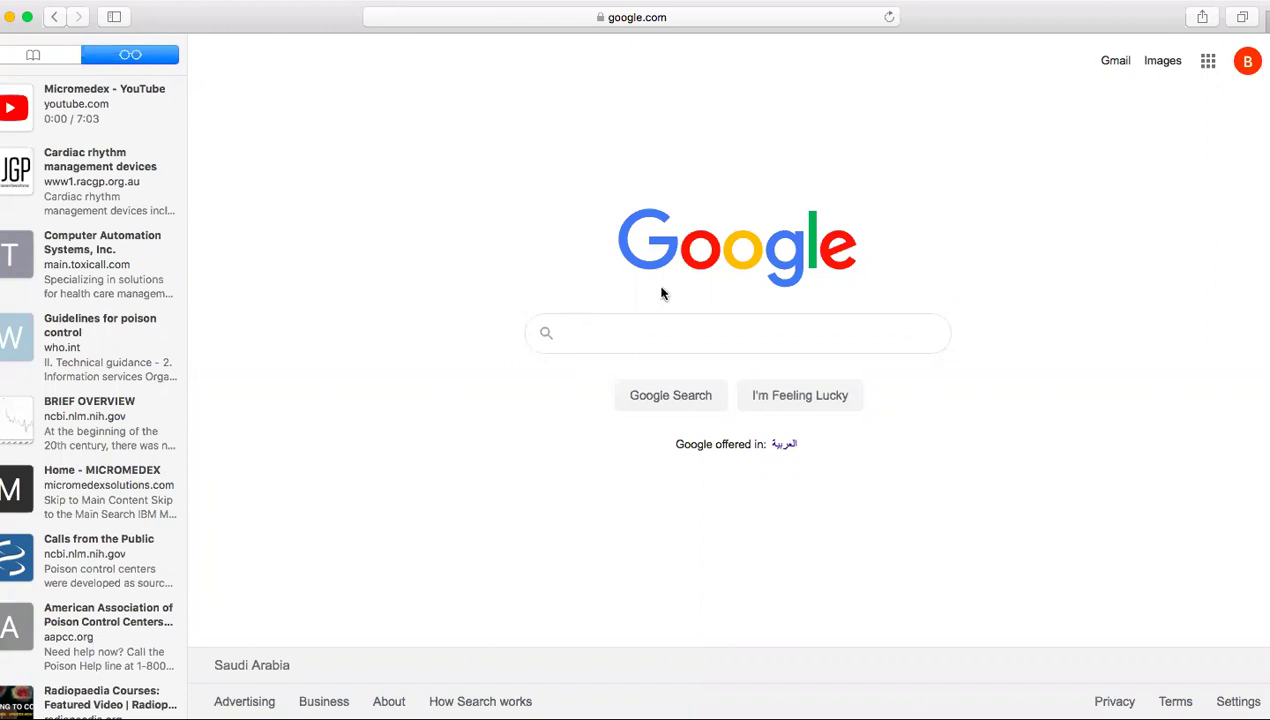
# Step: Search Google for micromedex, open the IBM Watson Health Products login result, and launch the Micromedex application
pyautogui.click(598, 346)
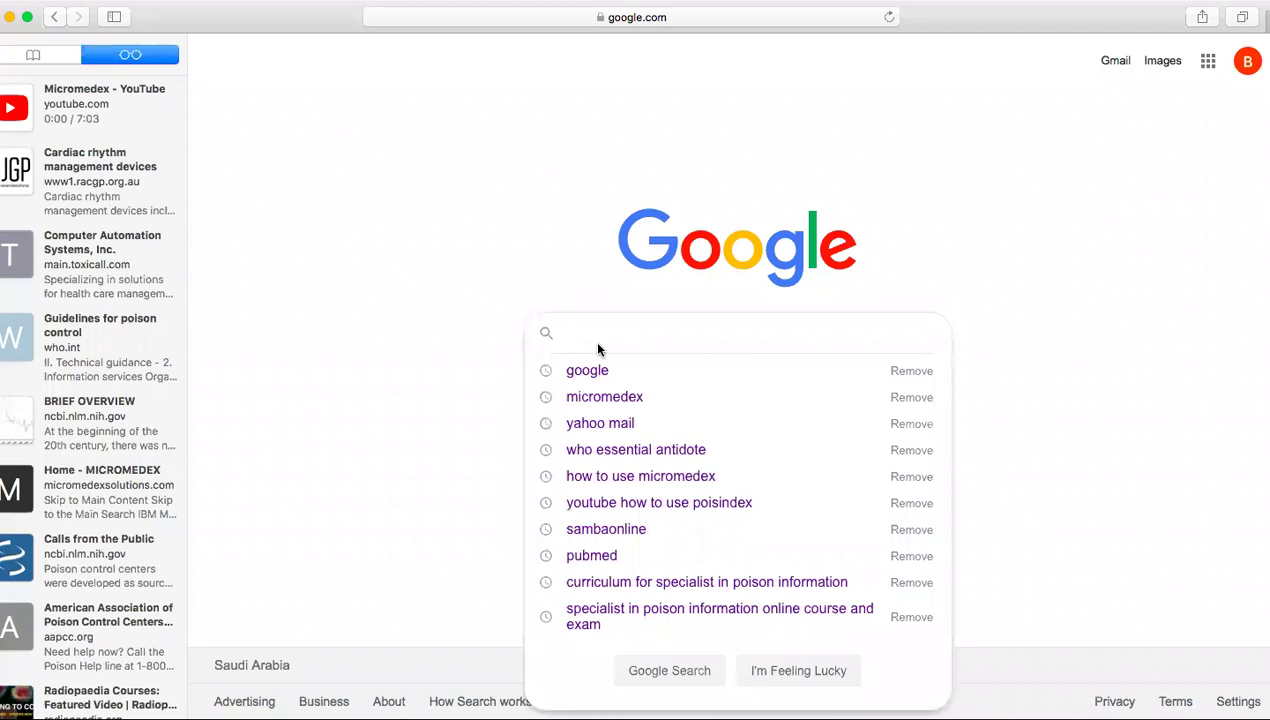
pyautogui.click(604, 397)
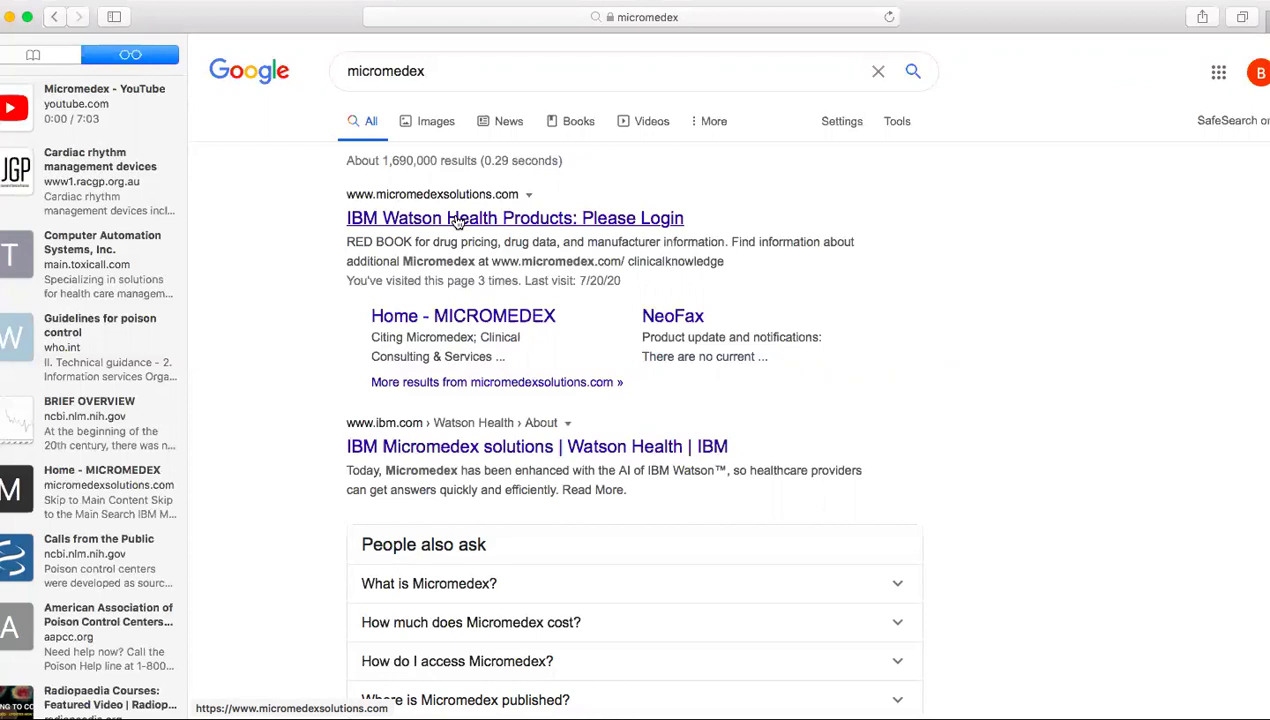
pyautogui.click(456, 218)
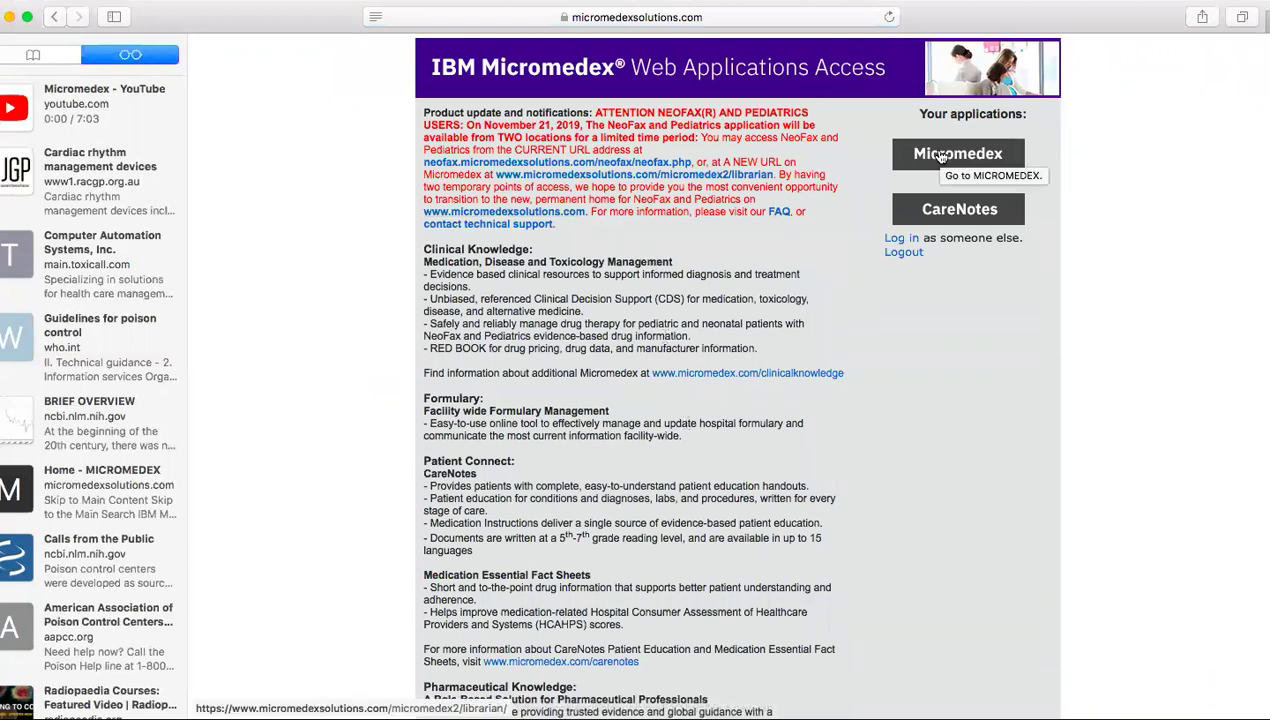
pyautogui.click(941, 156)
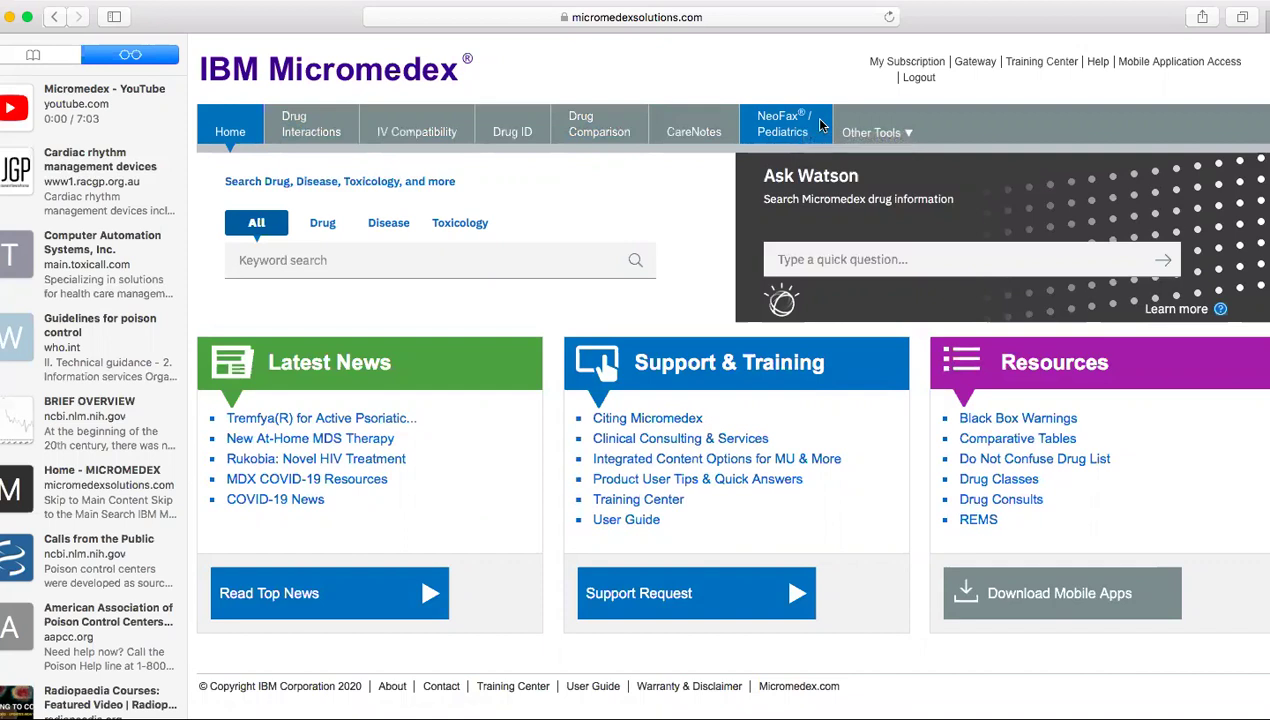
# Step: Open the Tox & Drug Product Lookup tool and search product or substance names for aspirin
pyautogui.moveTo(855, 133)
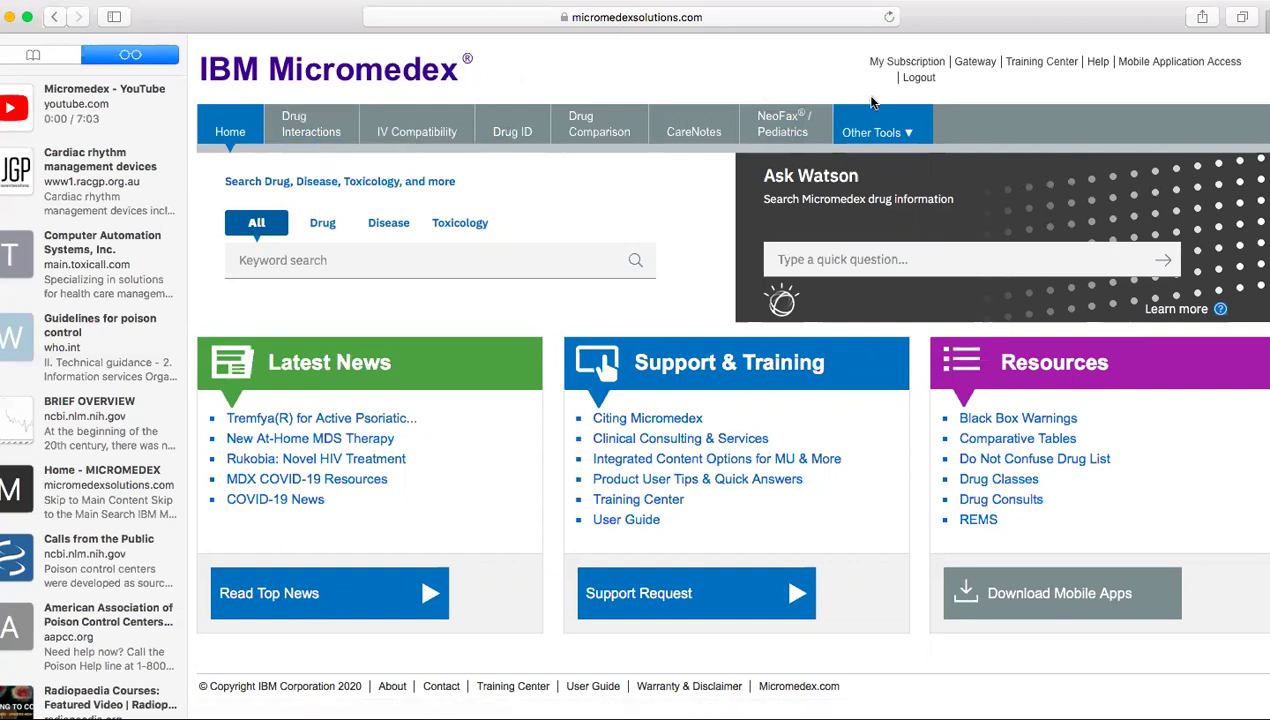
pyautogui.moveTo(890, 120)
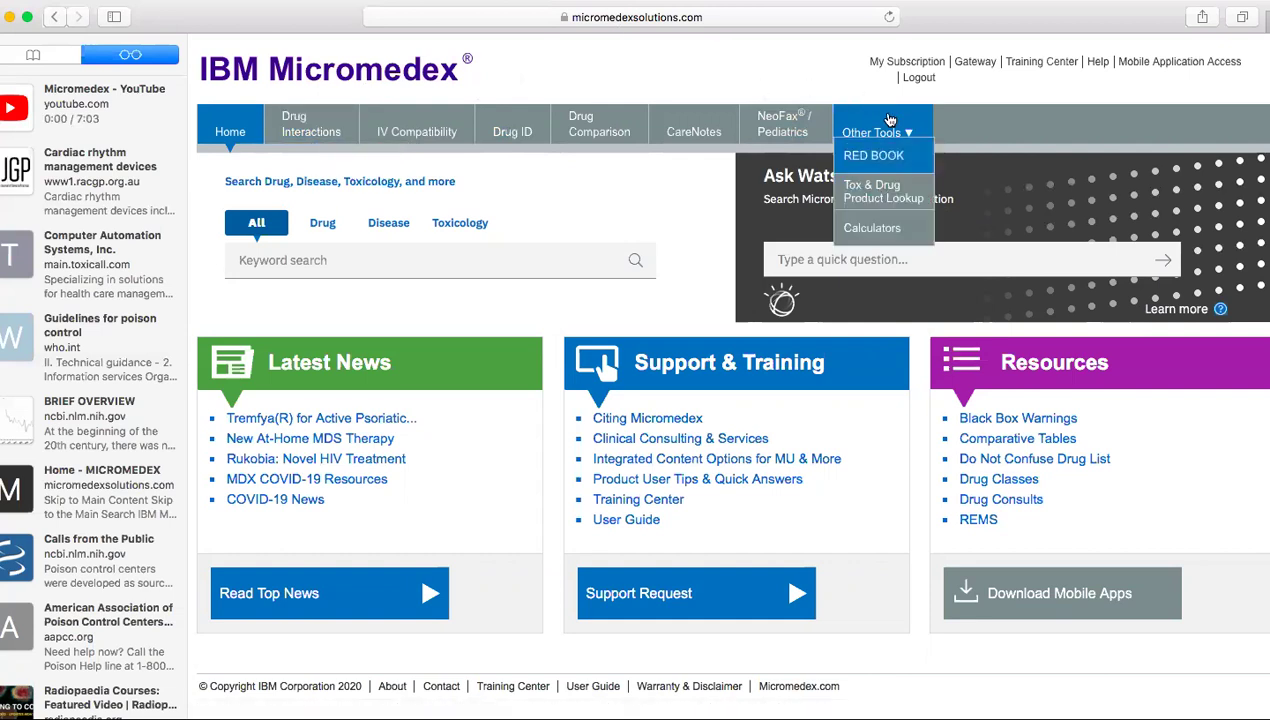
pyautogui.click(895, 199)
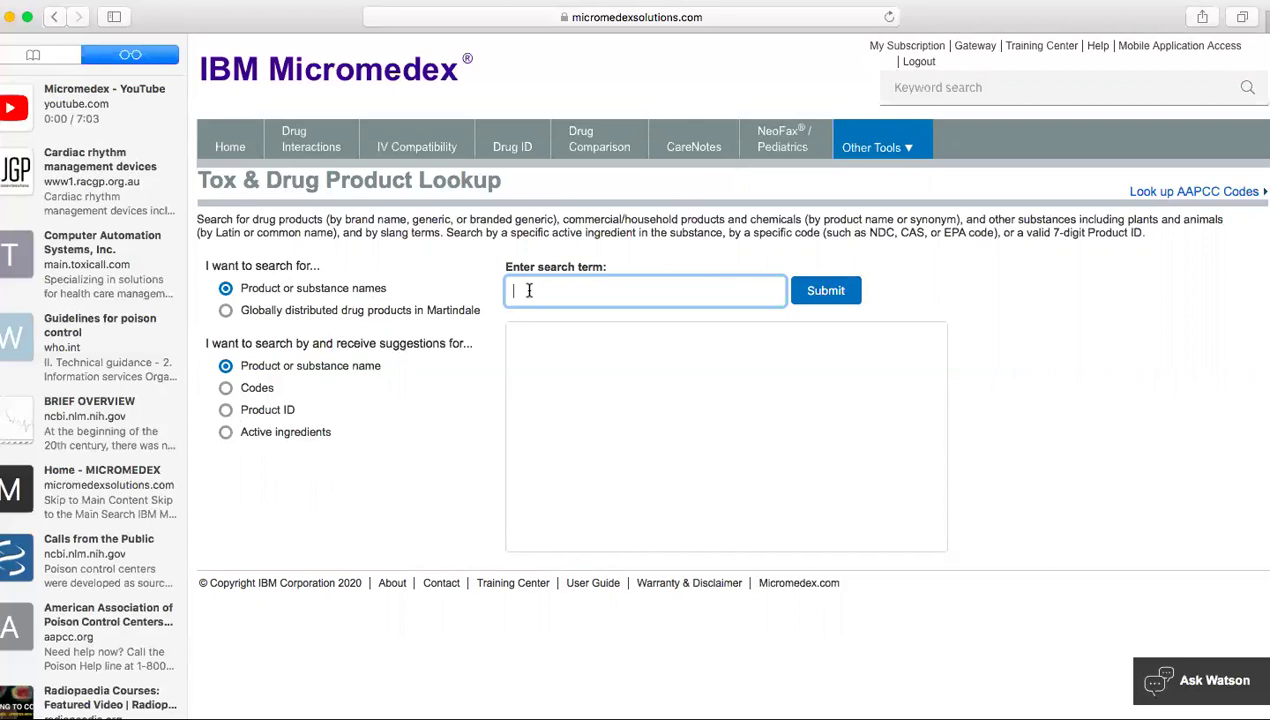
pyautogui.write('aspirin')
pyautogui.press('Return')
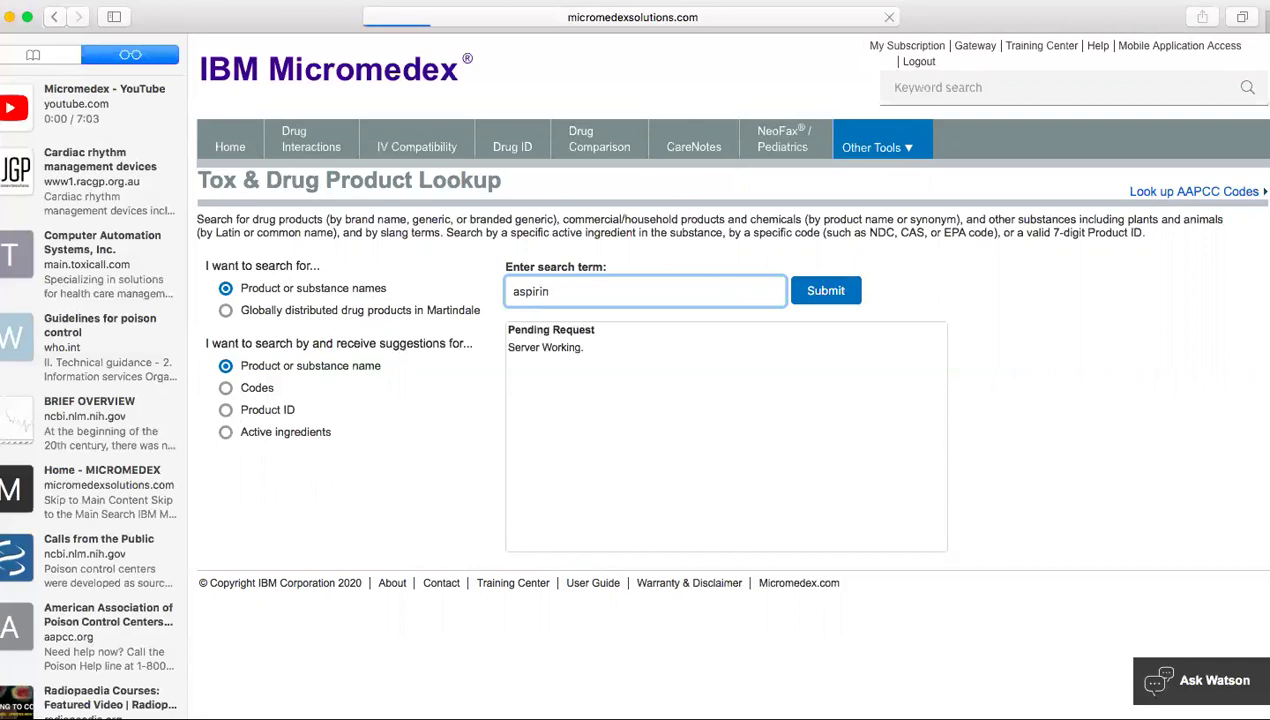
pyautogui.click(832, 302)
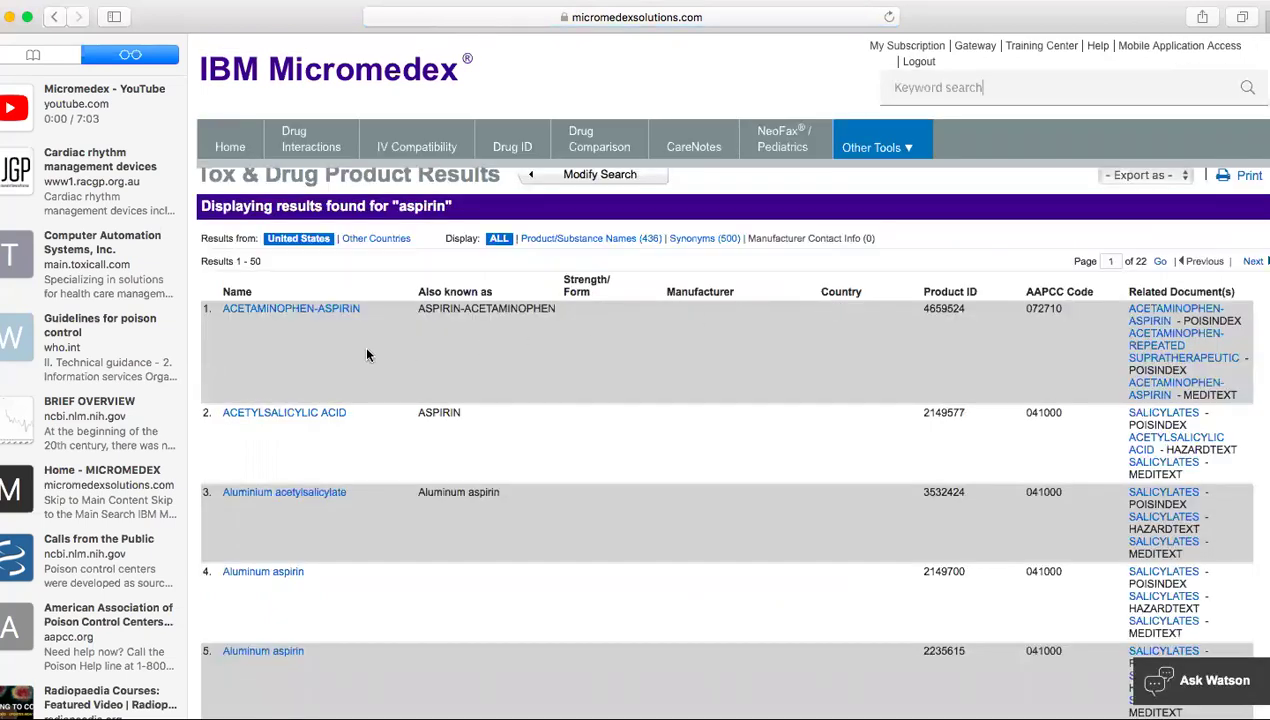
# Step: Open the ACETYLSALICYLIC ACID product entry from the aspirin results and go to its SALICYLATES document under POISINDEX Managements
pyautogui.scroll(-3, 354, 500)
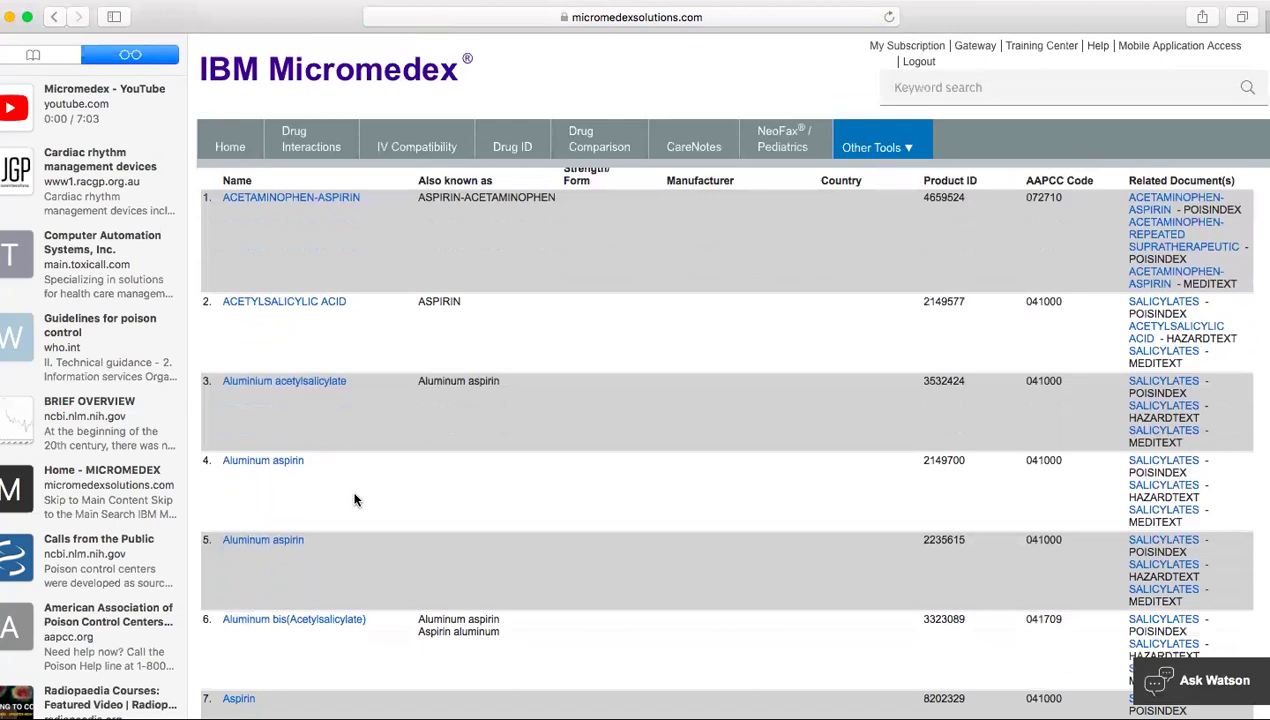
pyautogui.scroll(3, 354, 500)
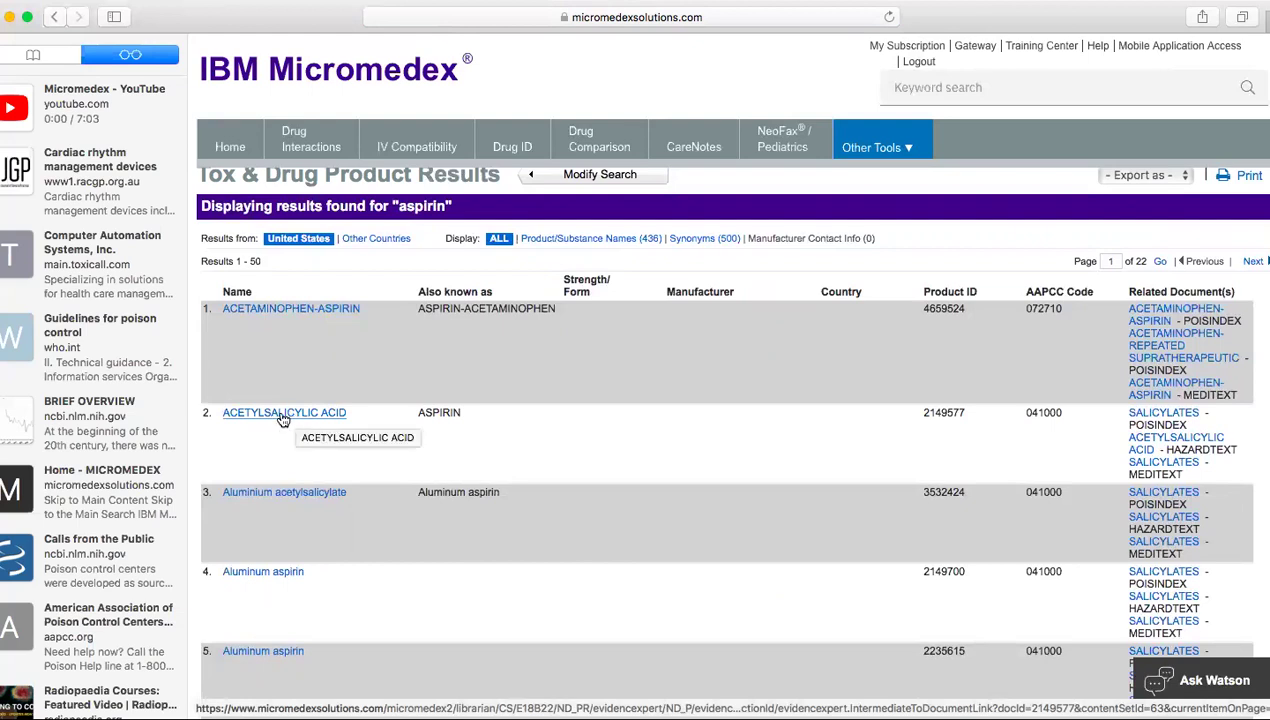
pyautogui.click(283, 414)
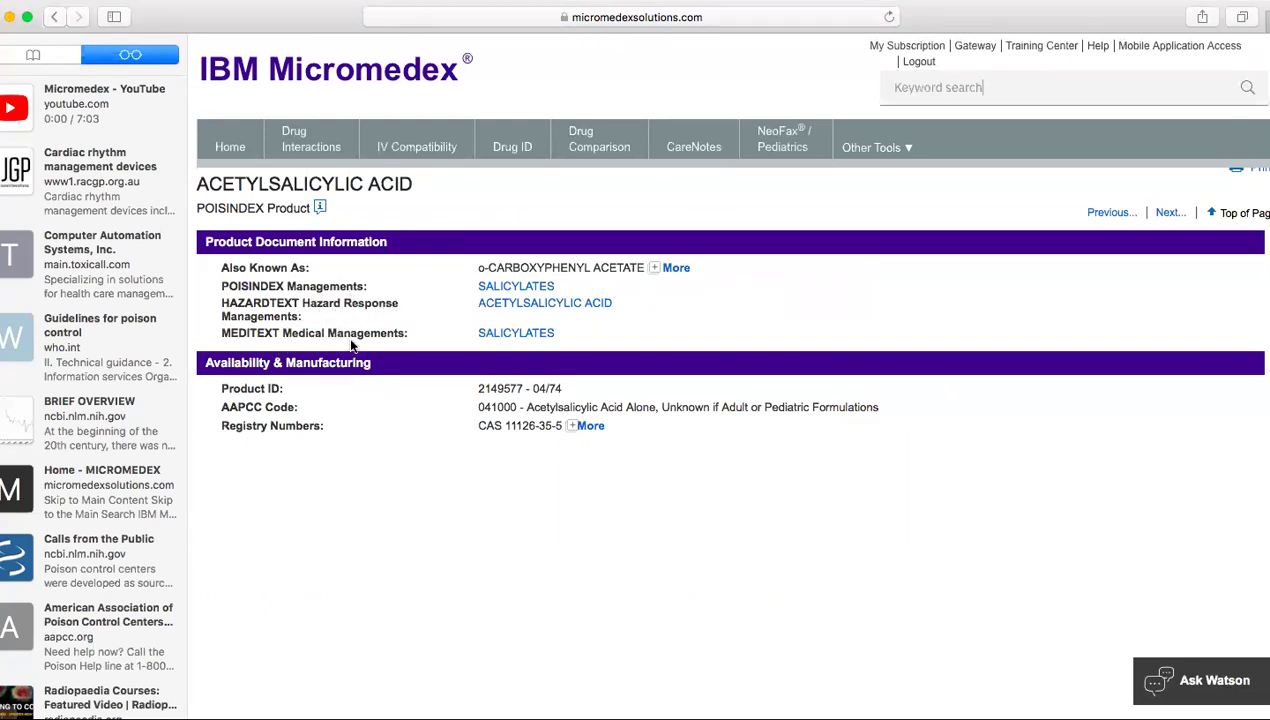
pyautogui.click(517, 288)
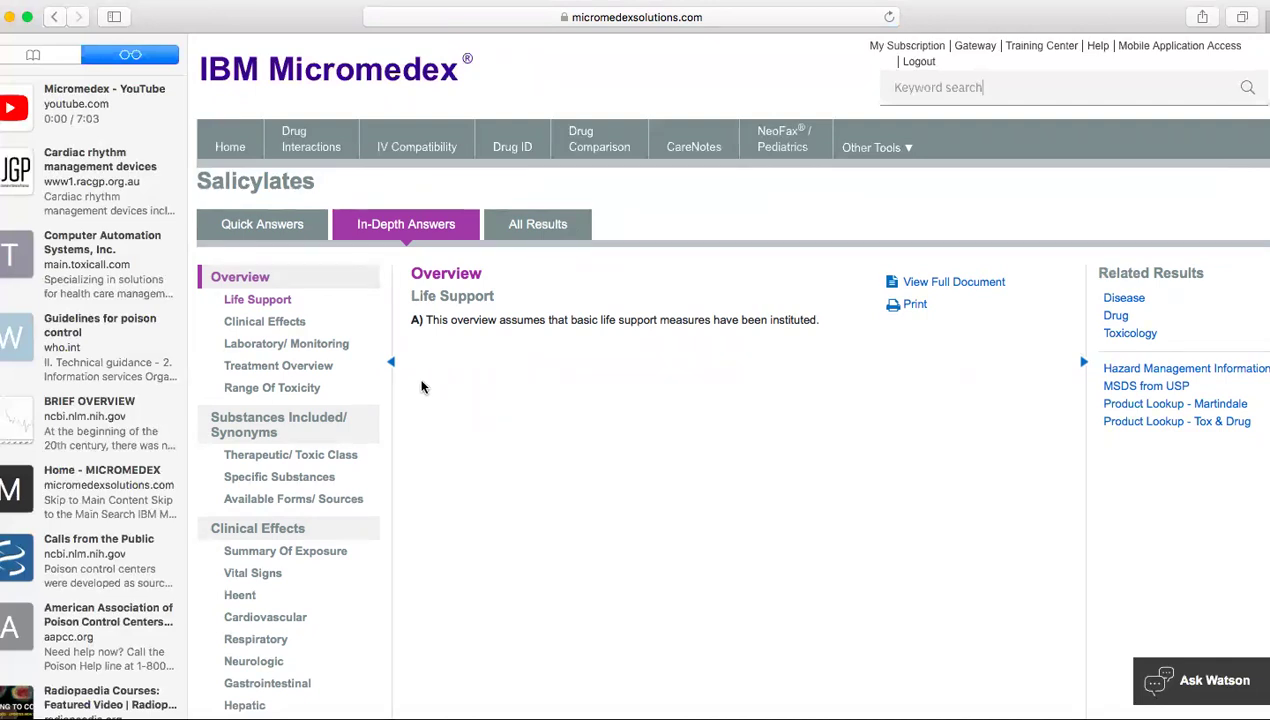
# Step: Examine the Range Of Toxicity and Clinical Effects sections in the Overview of the Salicylates document
pyautogui.click(272, 389)
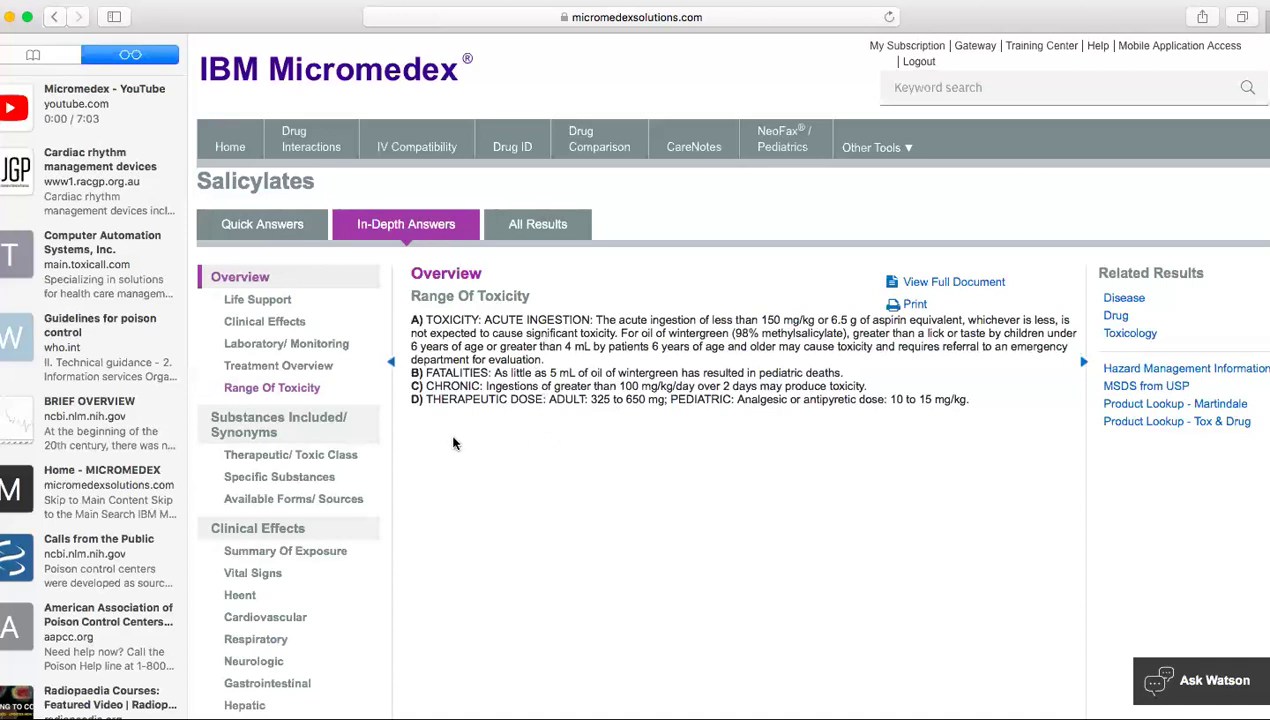
pyautogui.click(285, 325)
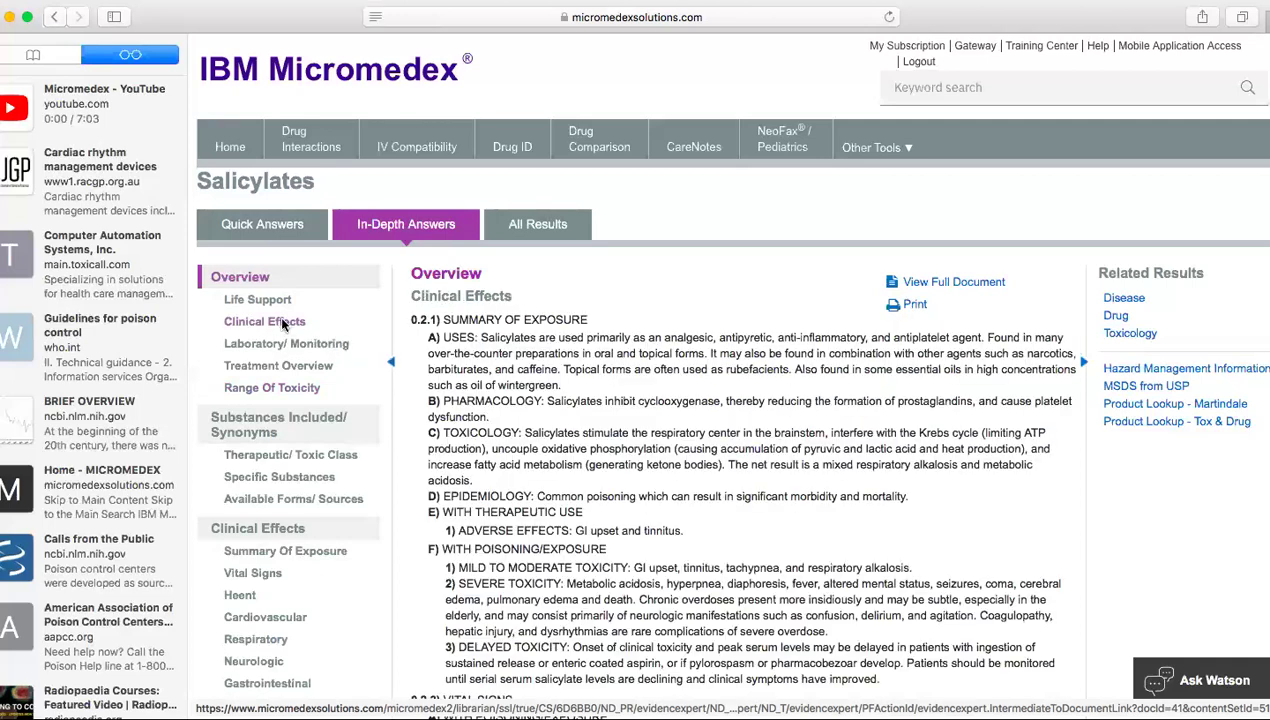
pyautogui.scroll(-1, 477, 437)
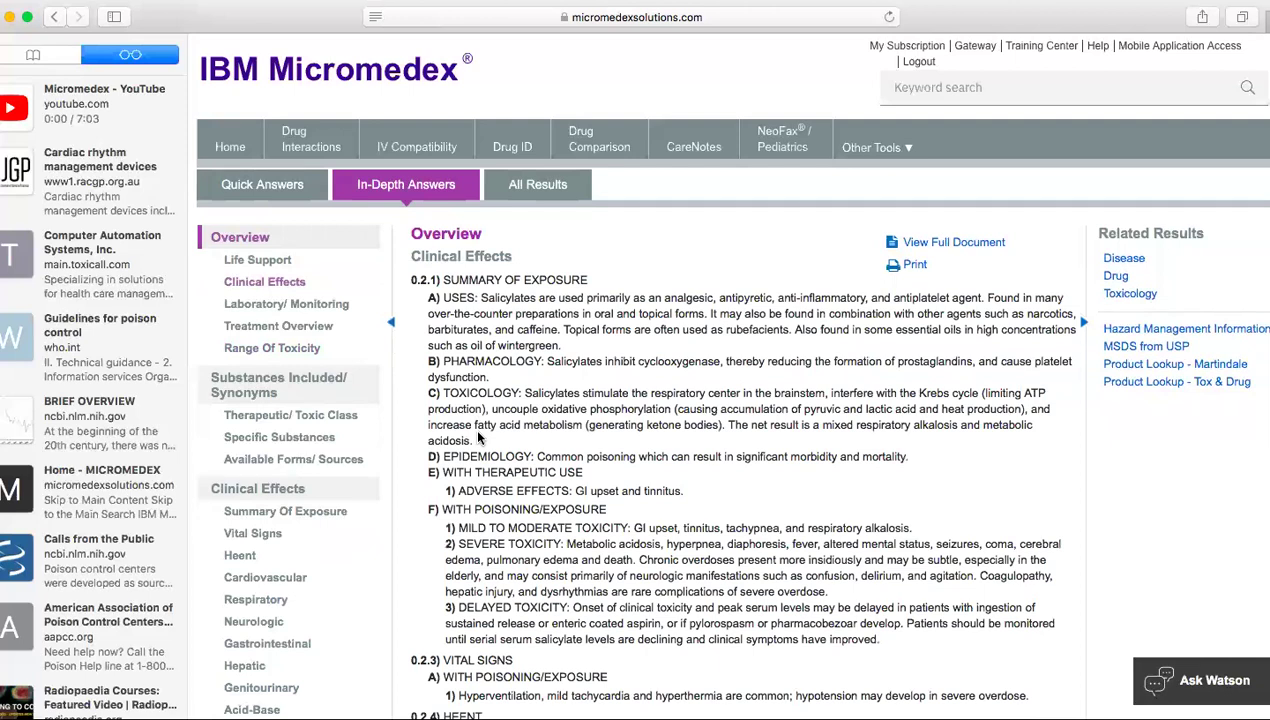
pyautogui.scroll(-2, 477, 437)
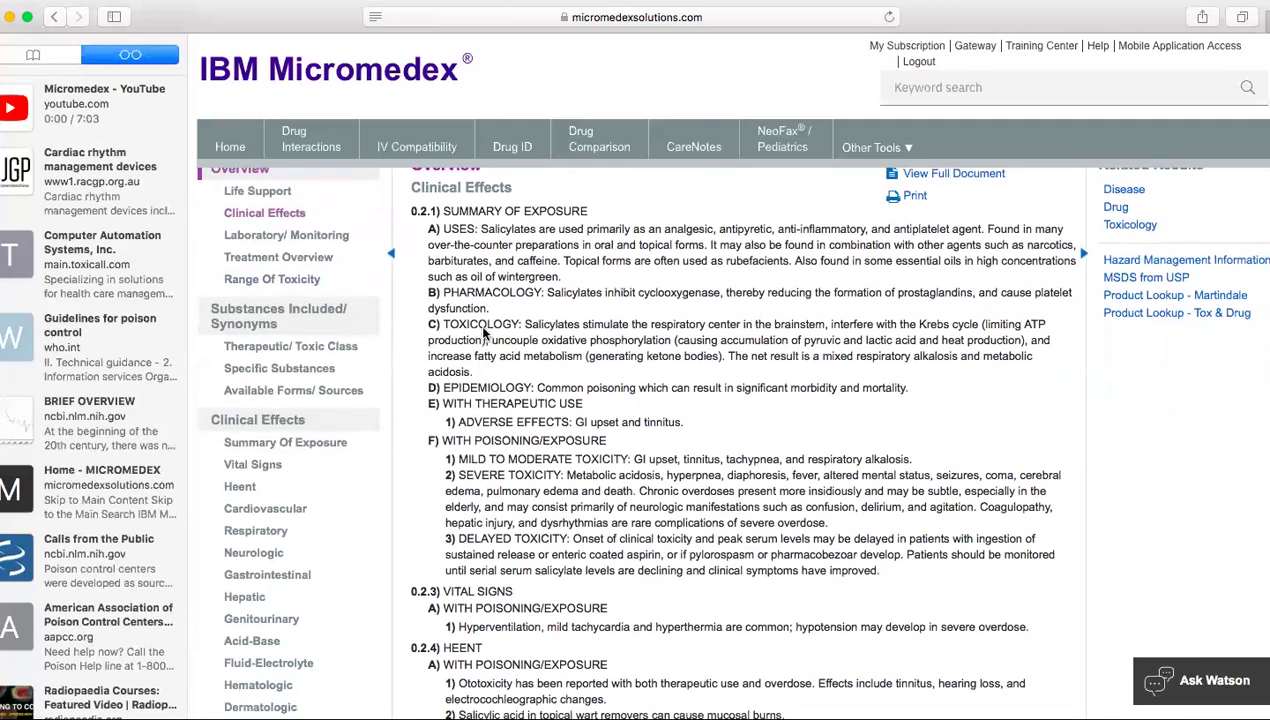
pyautogui.scroll(2, 484, 333)
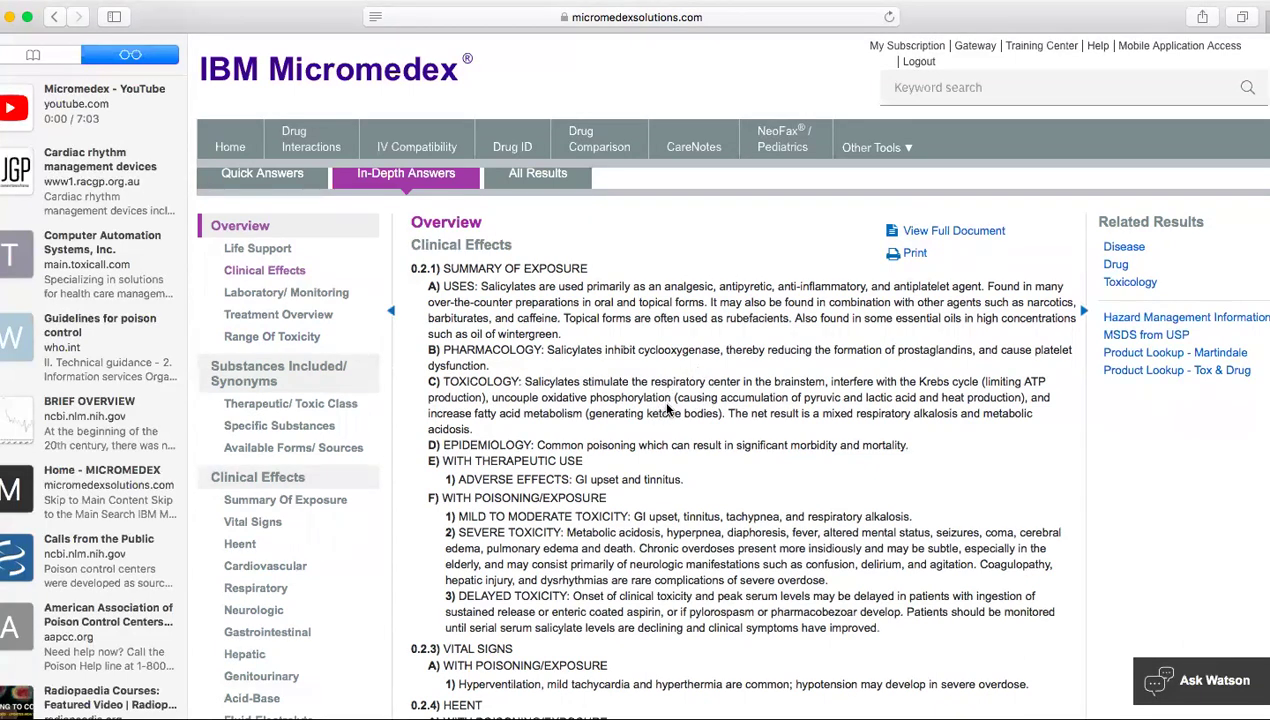
pyautogui.scroll(-2, 645, 495)
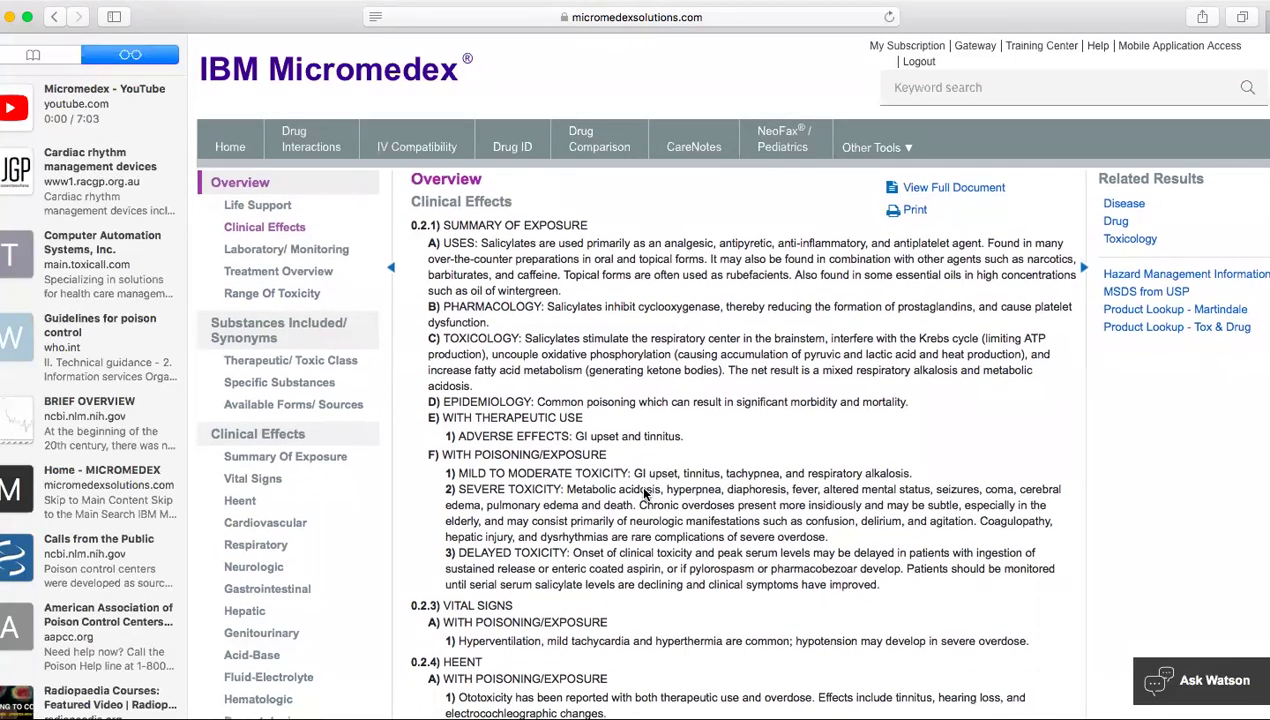
pyautogui.scroll(-4, 645, 495)
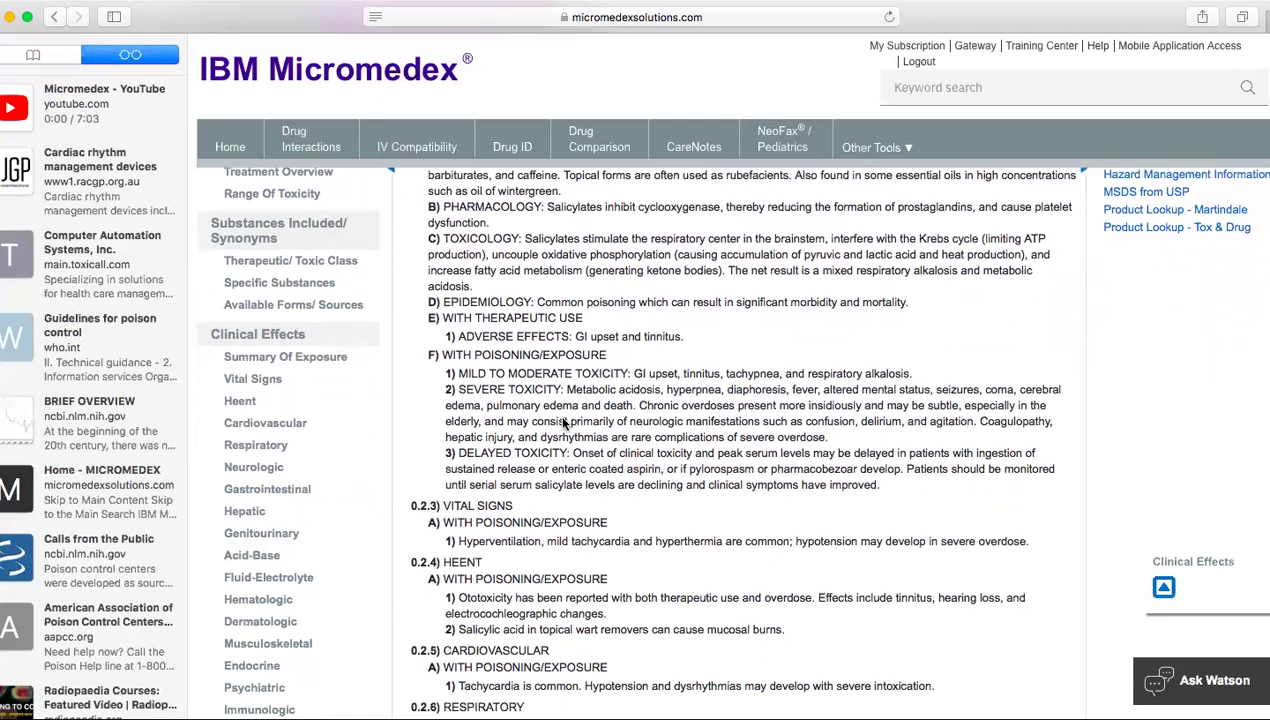
pyautogui.scroll(-1, 564, 424)
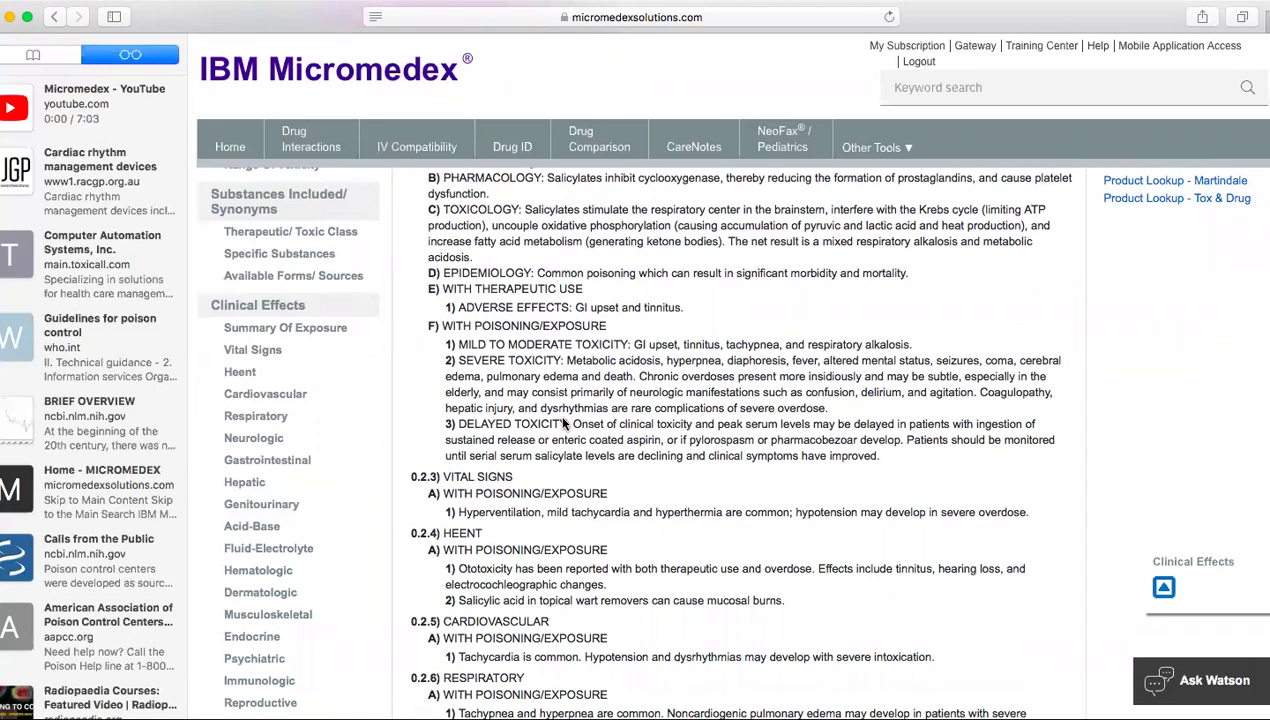
pyautogui.scroll(-1, 564, 424)
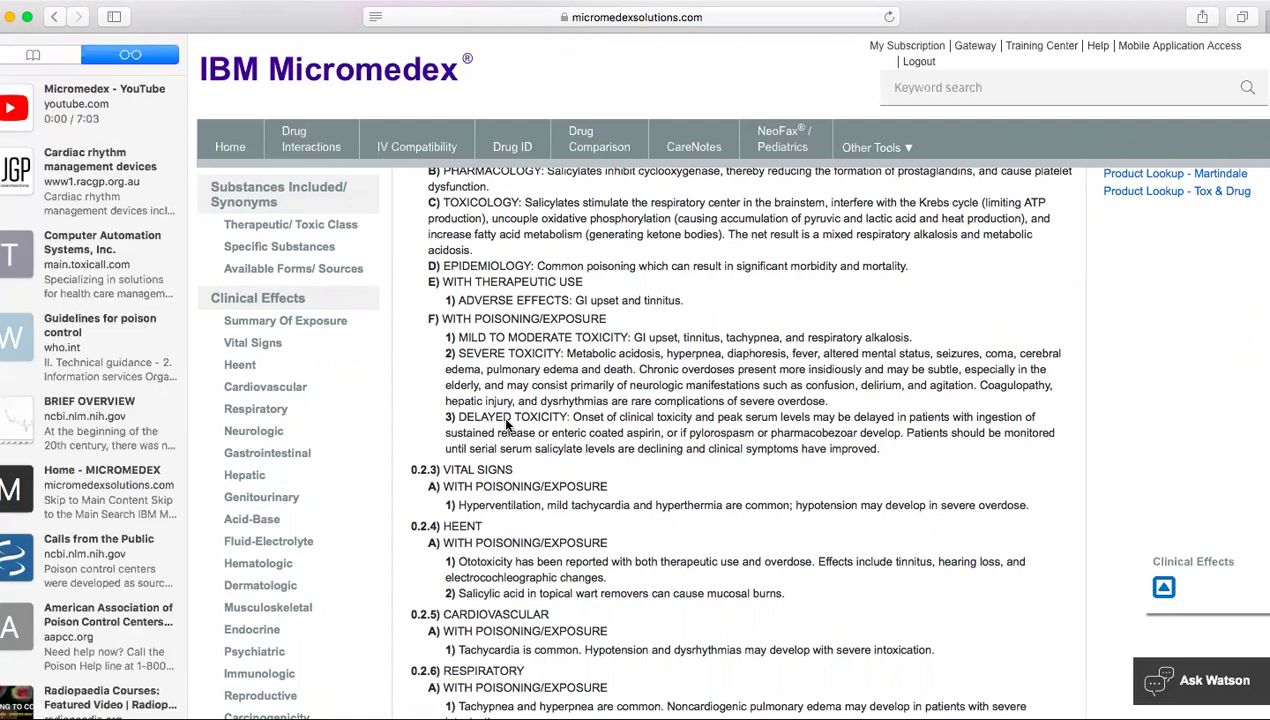
pyautogui.scroll(5, 506, 425)
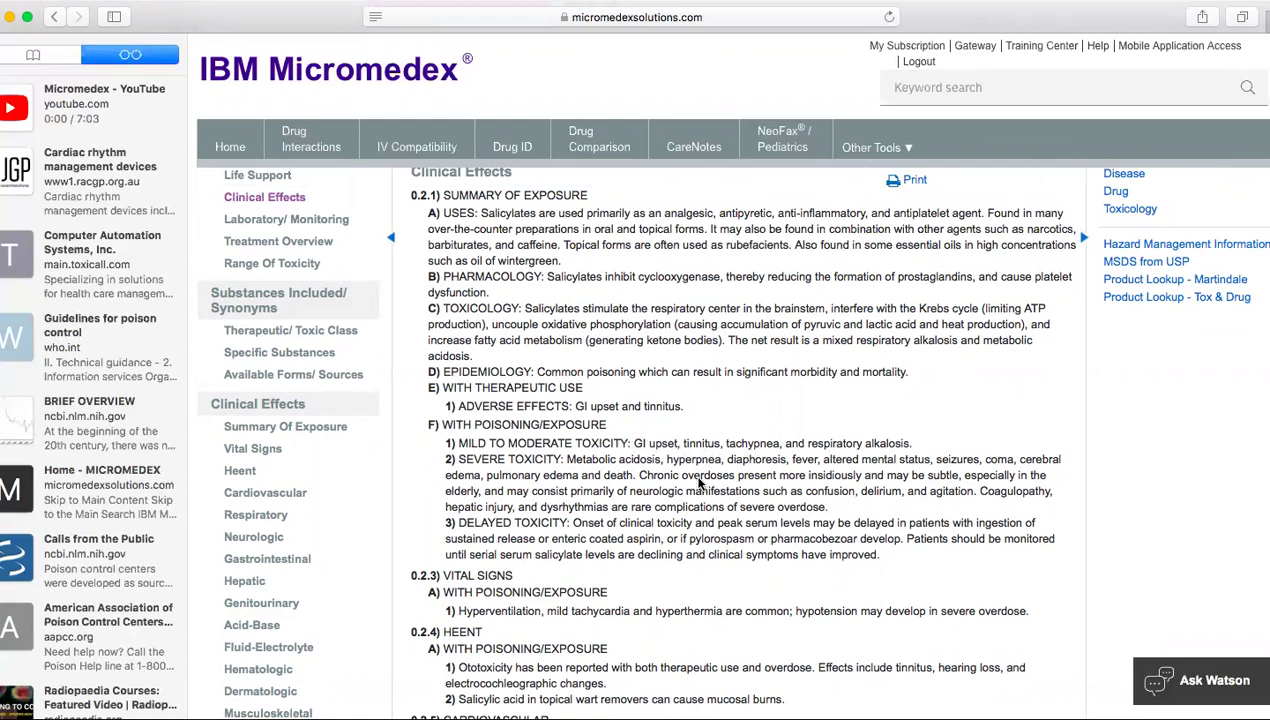
pyautogui.scroll(1, 522, 302)
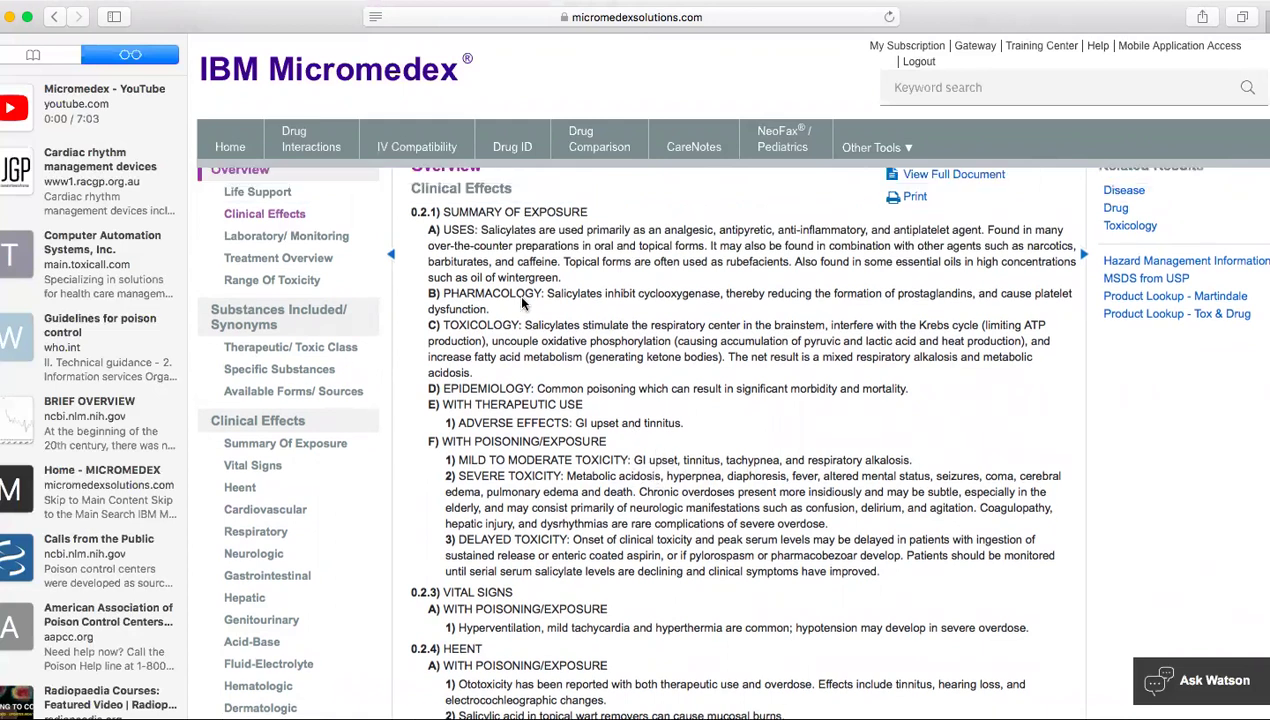
pyautogui.scroll(4, 521, 303)
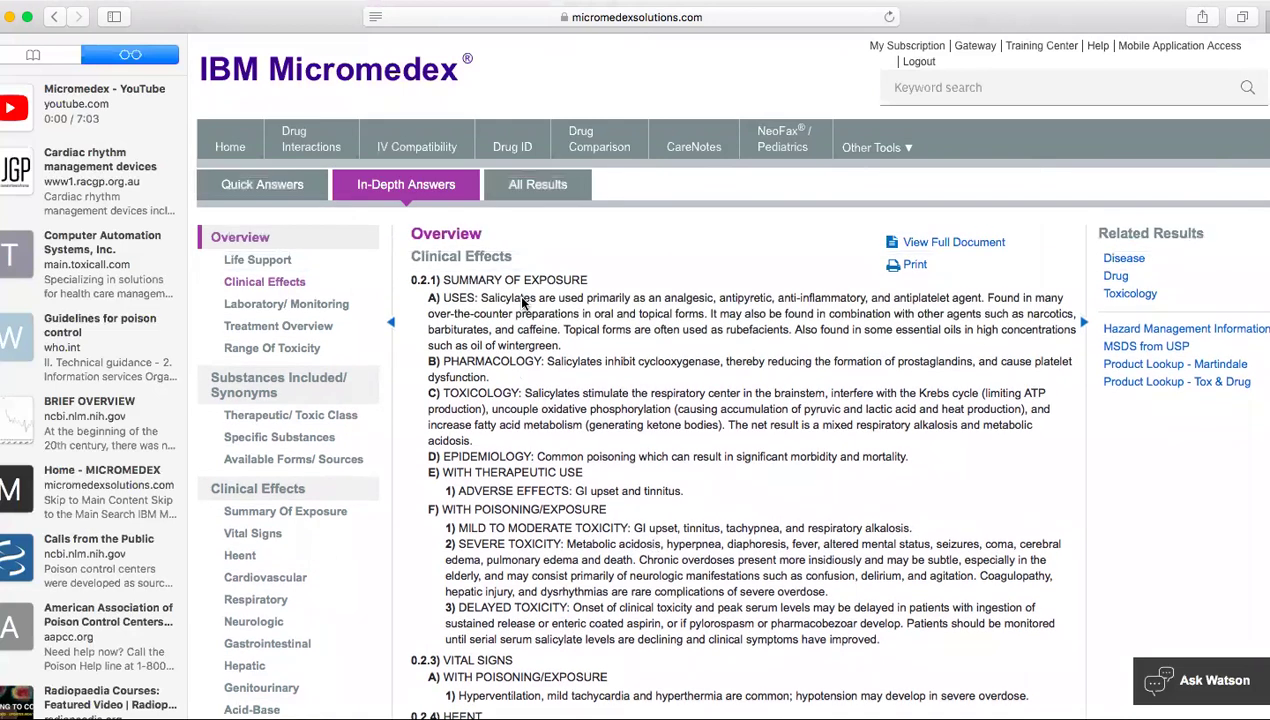
# Step: Examine the Laboratory/Monitoring and Treatment Overview sections of the Salicylates document, including decontamination, antidote, hemodialysis and patient disposition
pyautogui.click(283, 306)
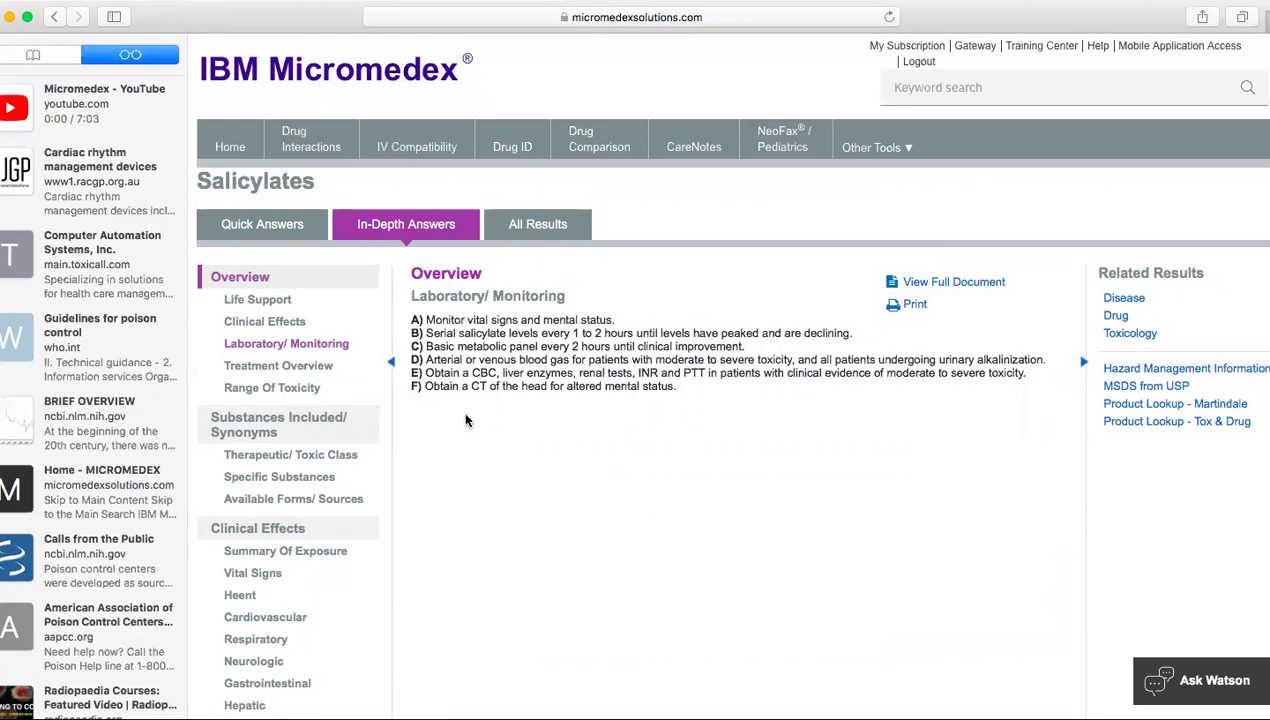
pyautogui.click(292, 368)
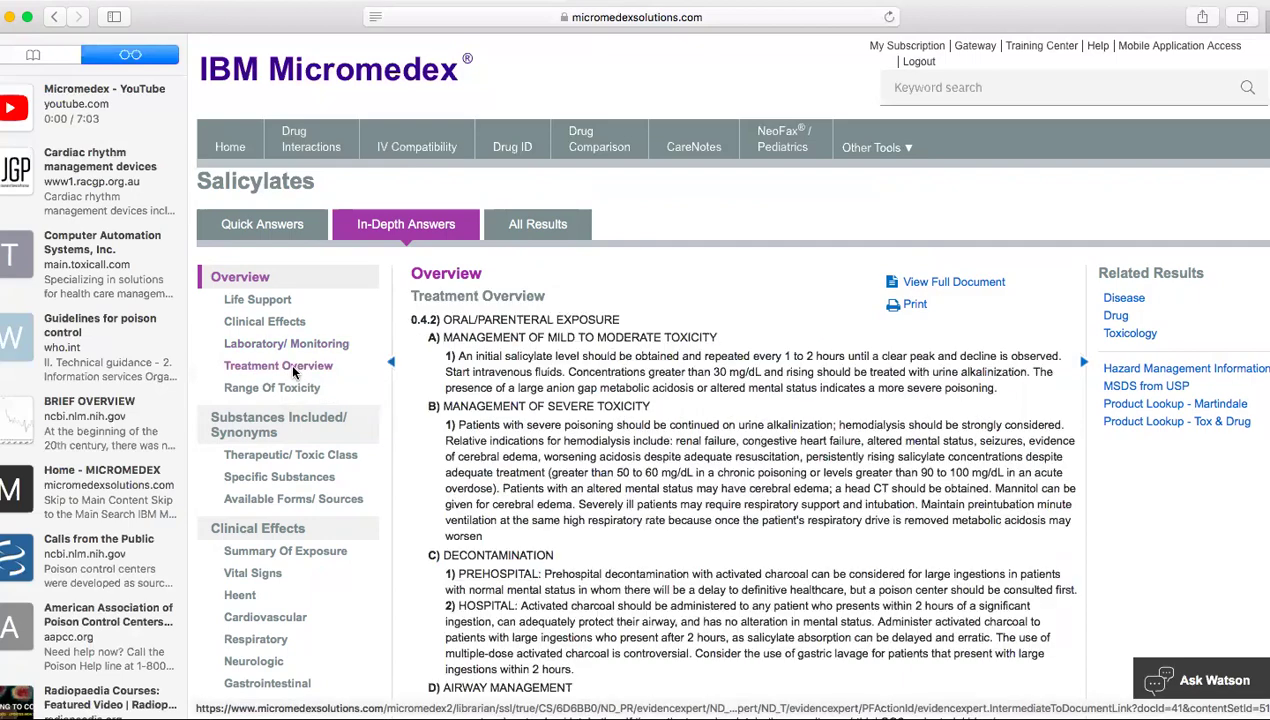
pyautogui.scroll(-5, 487, 447)
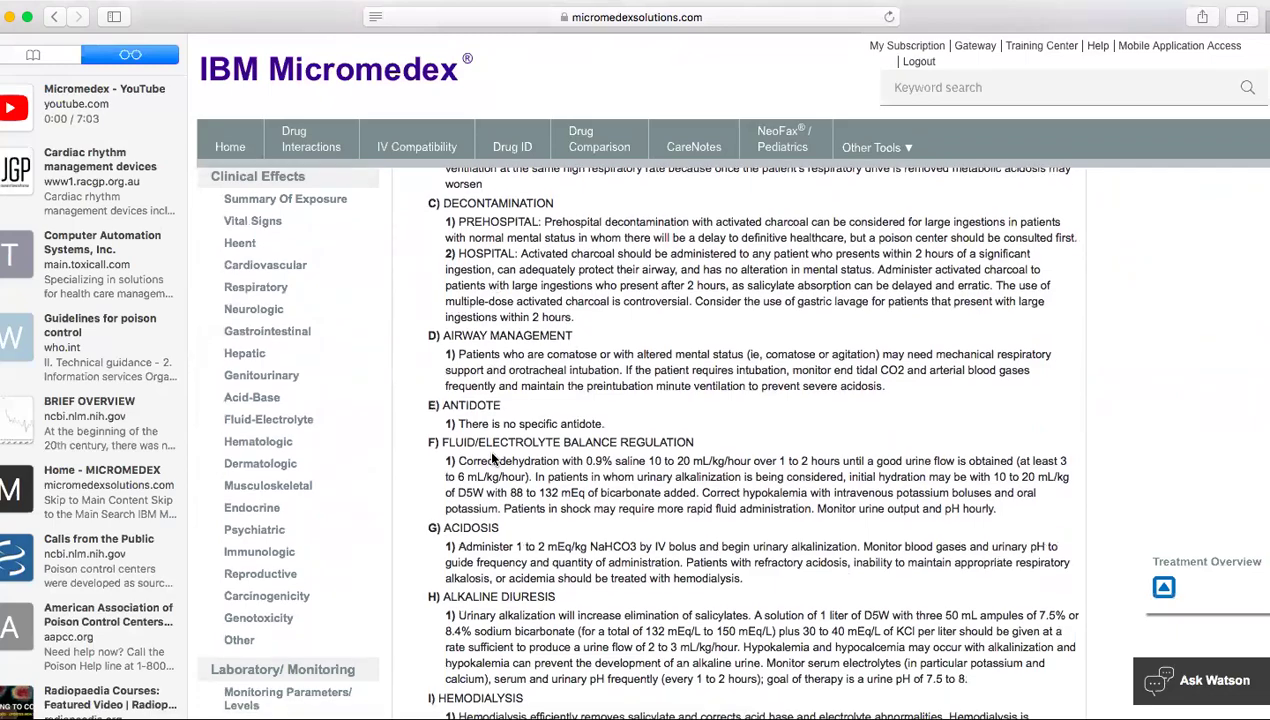
pyautogui.scroll(-5, 487, 447)
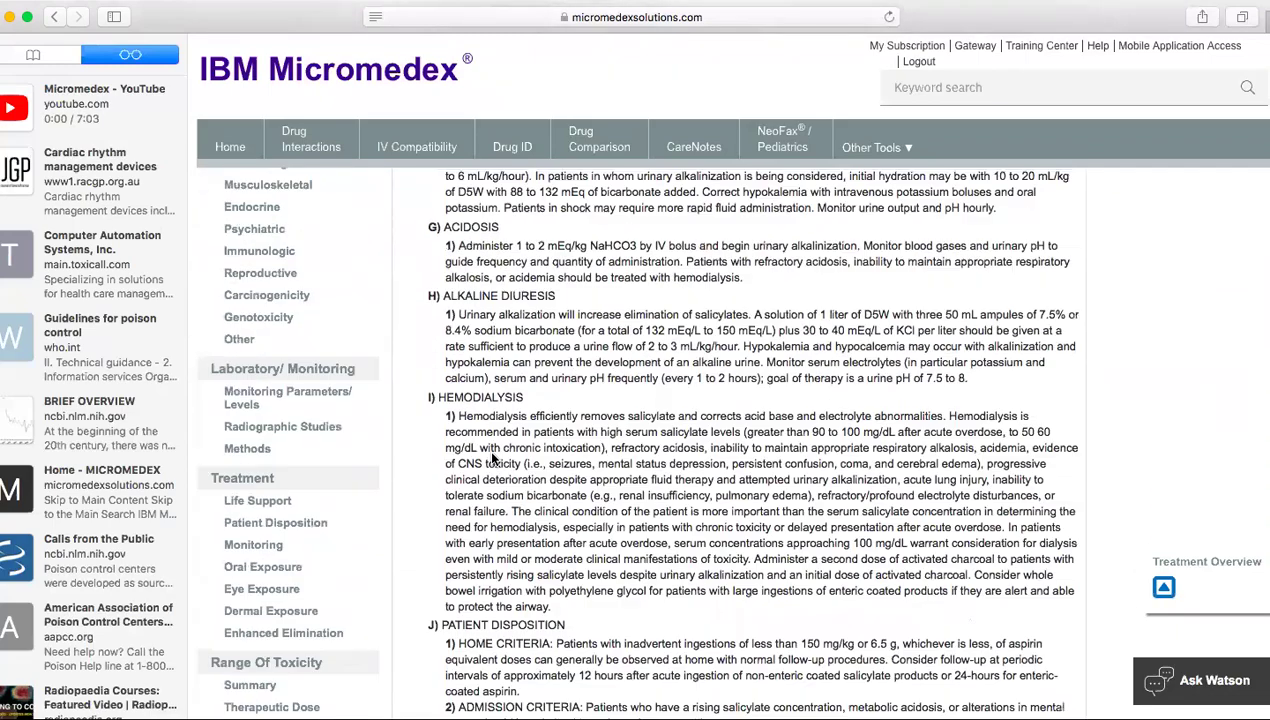
pyautogui.scroll(2, 487, 447)
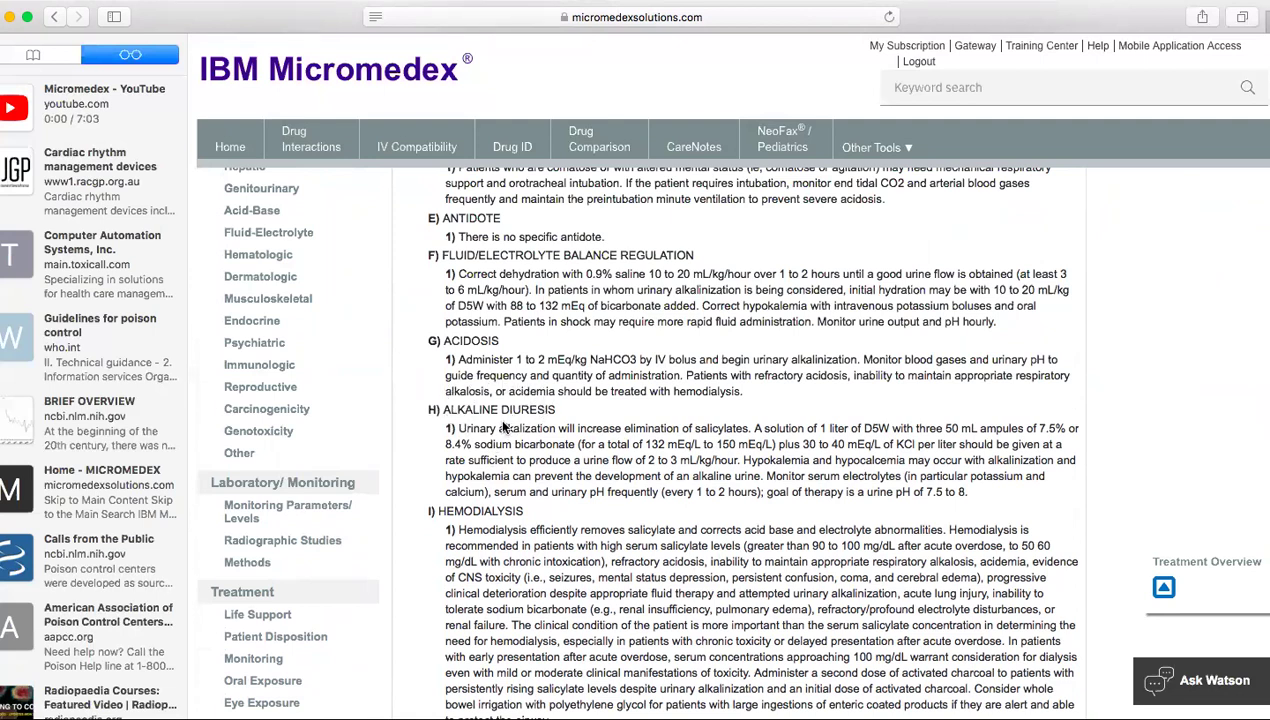
pyautogui.scroll(-2, 519, 392)
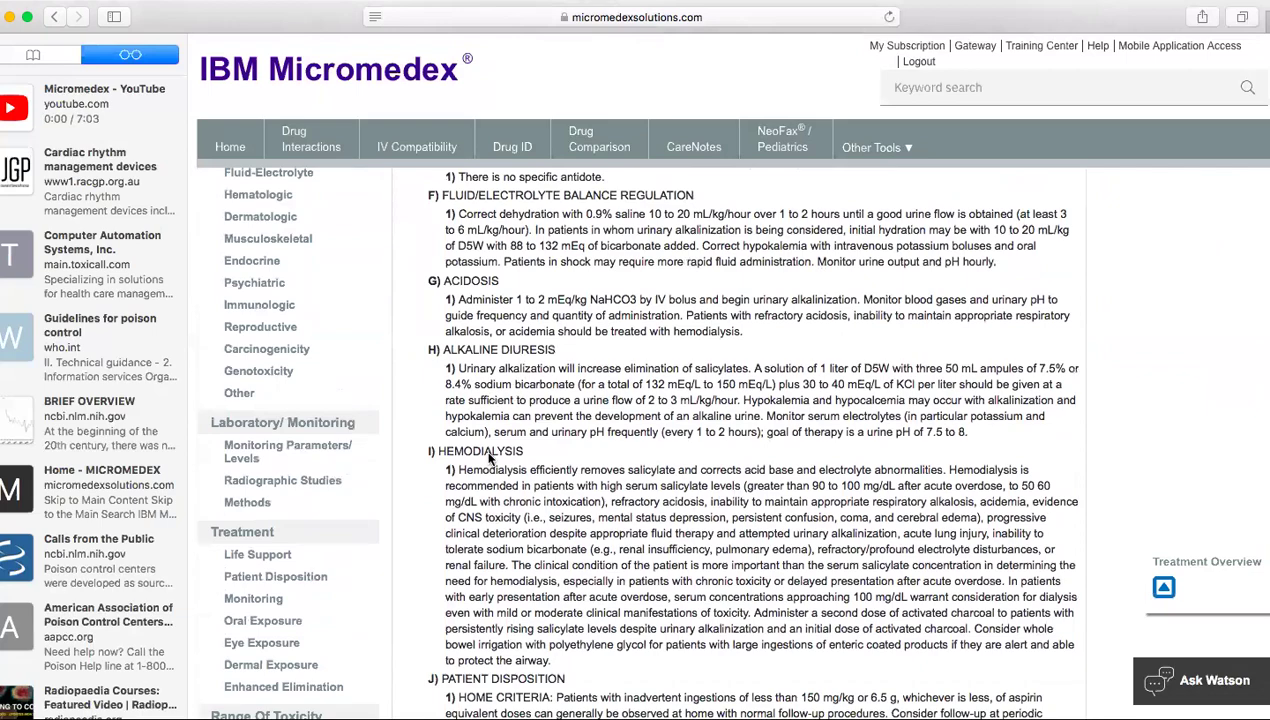
pyautogui.scroll(-1, 546, 488)
pyautogui.scroll(-1, 548, 490)
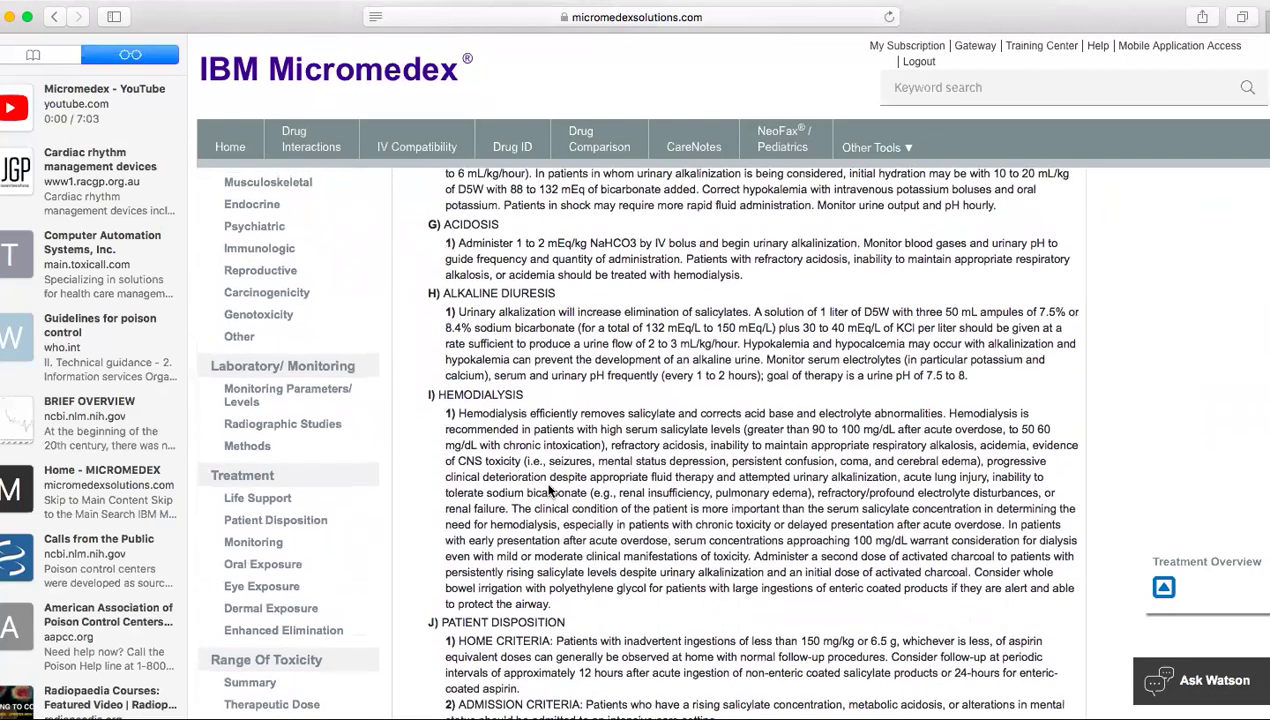
pyautogui.scroll(-3, 548, 490)
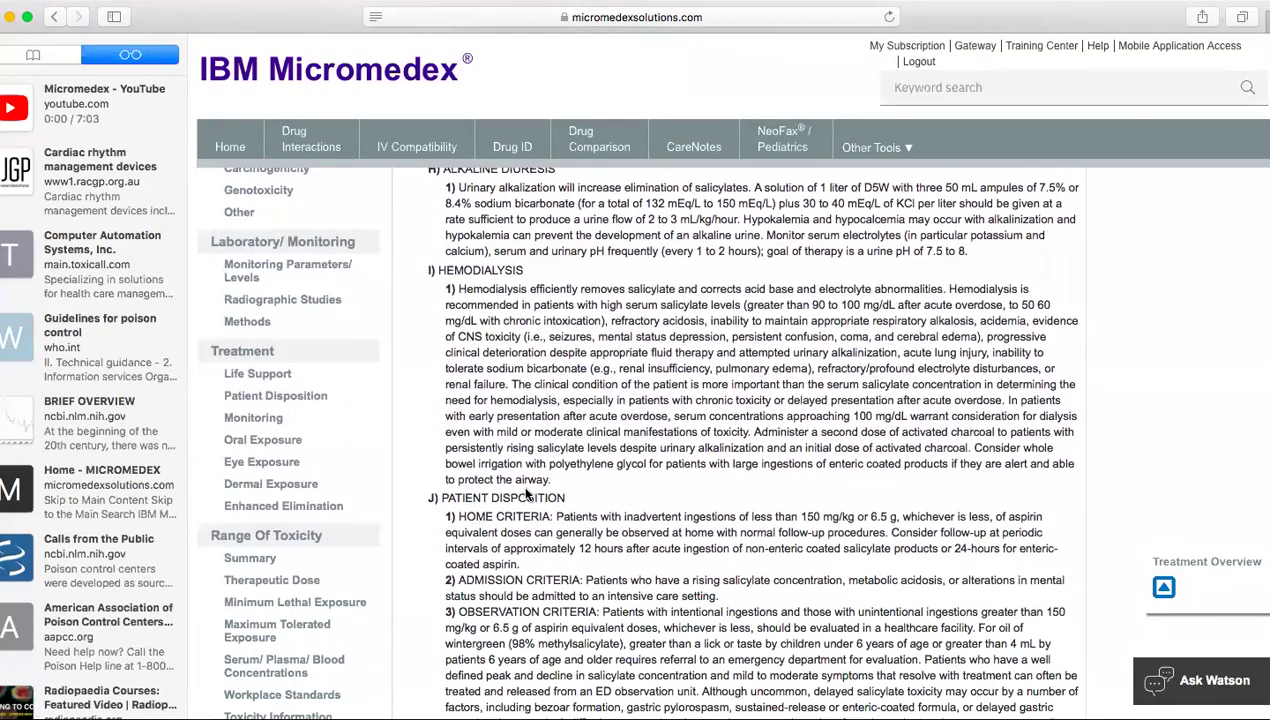
pyautogui.scroll(-2, 527, 494)
pyautogui.scroll(10, 535, 492)
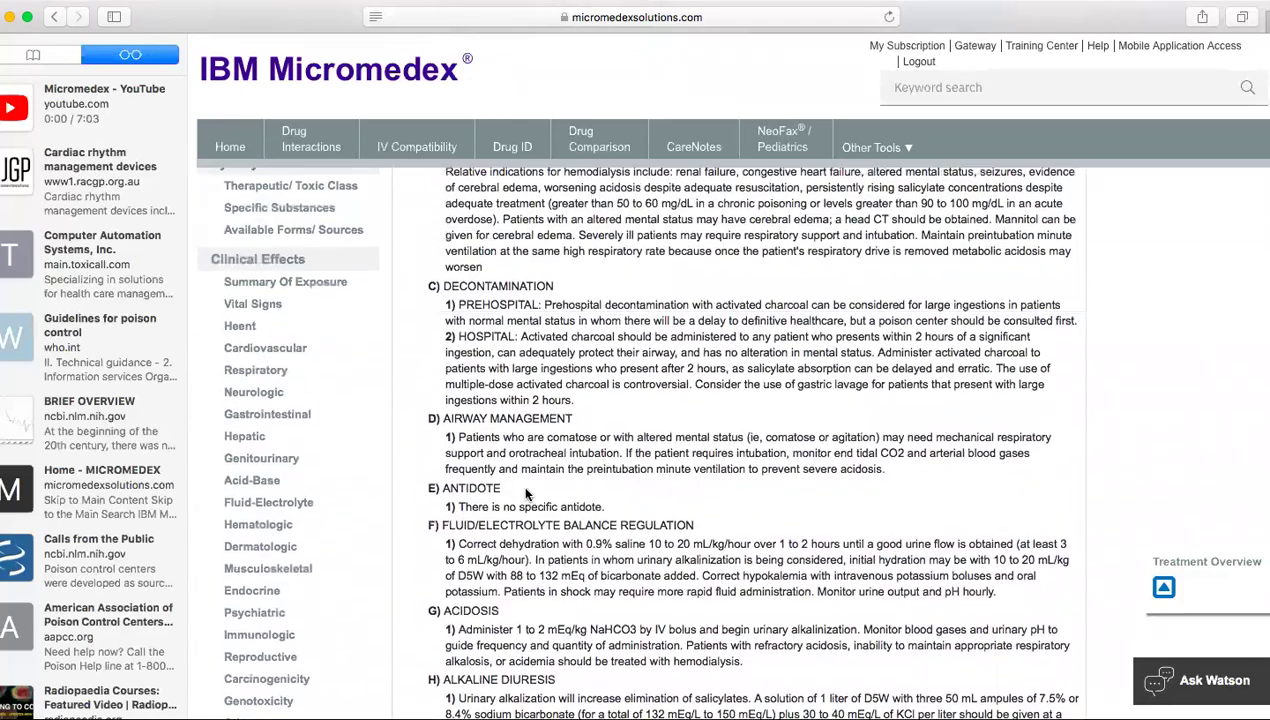
pyautogui.scroll(5, 548, 493)
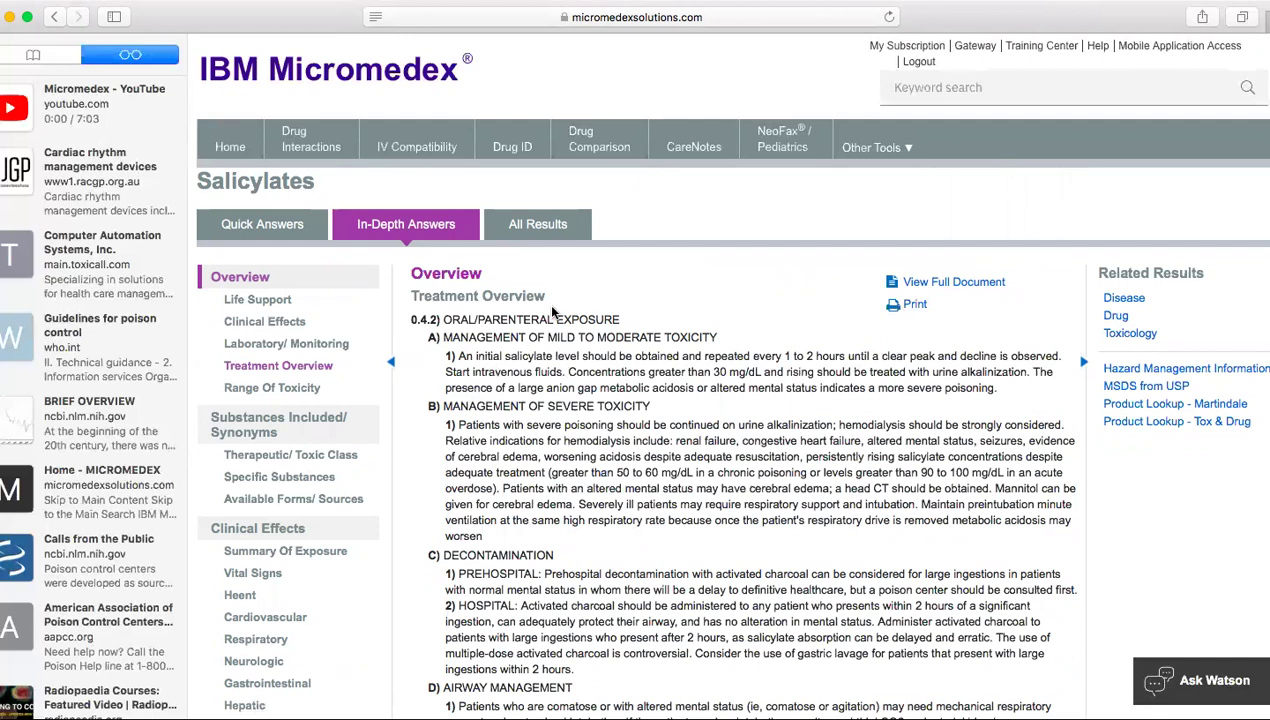
# Step: Return to the Tox & Drug Product Lookup tool and search product or substance names for Tide-pods
pyautogui.click(871, 147)
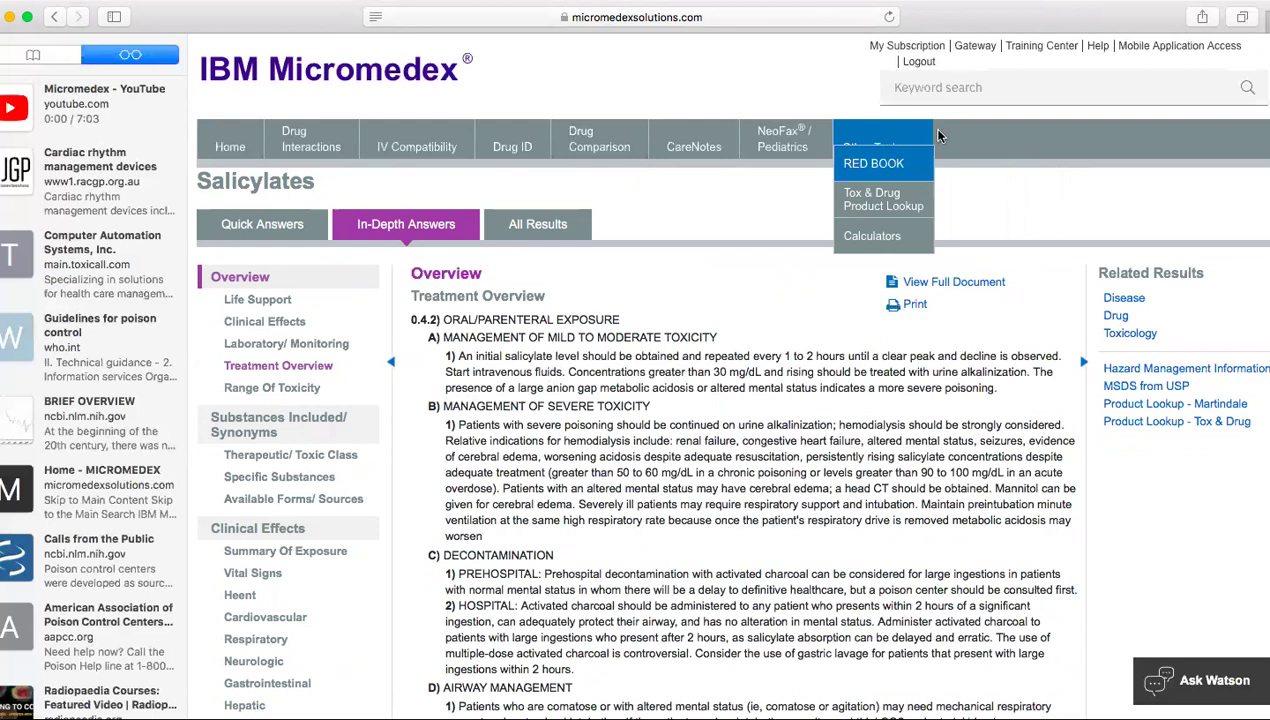
pyautogui.moveTo(872, 142)
pyautogui.click(880, 203)
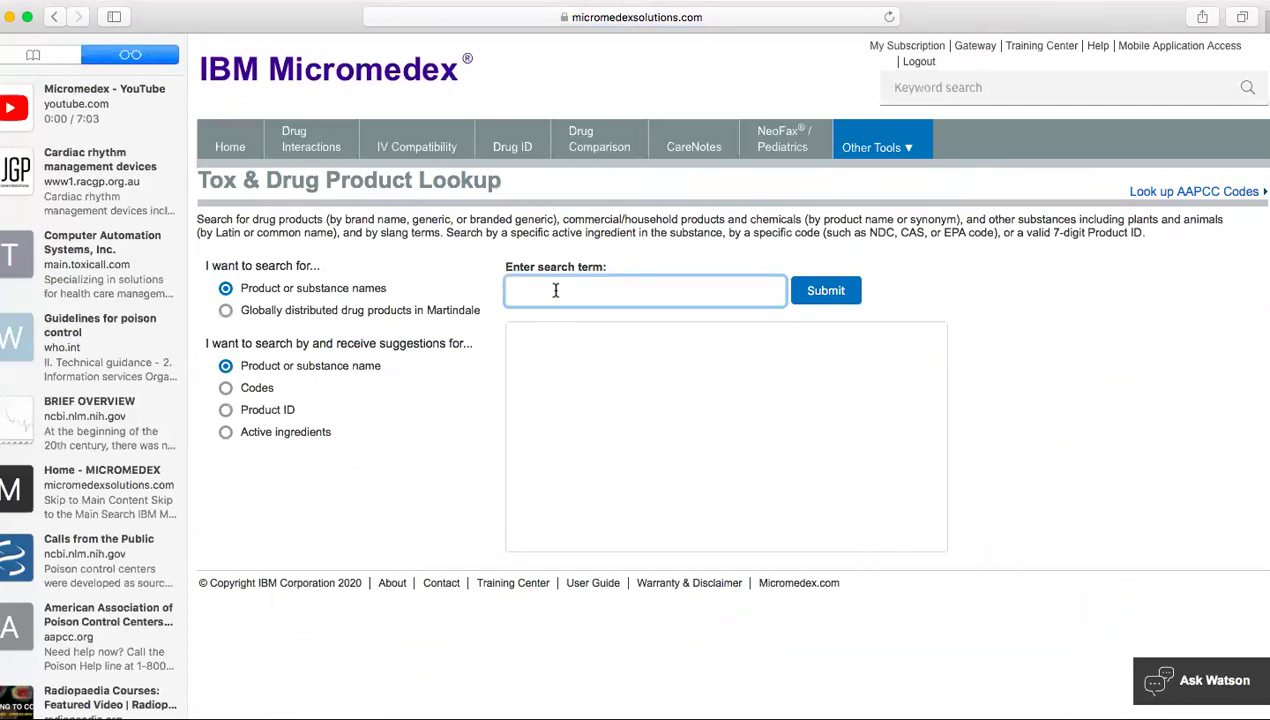
pyautogui.write('Tide')
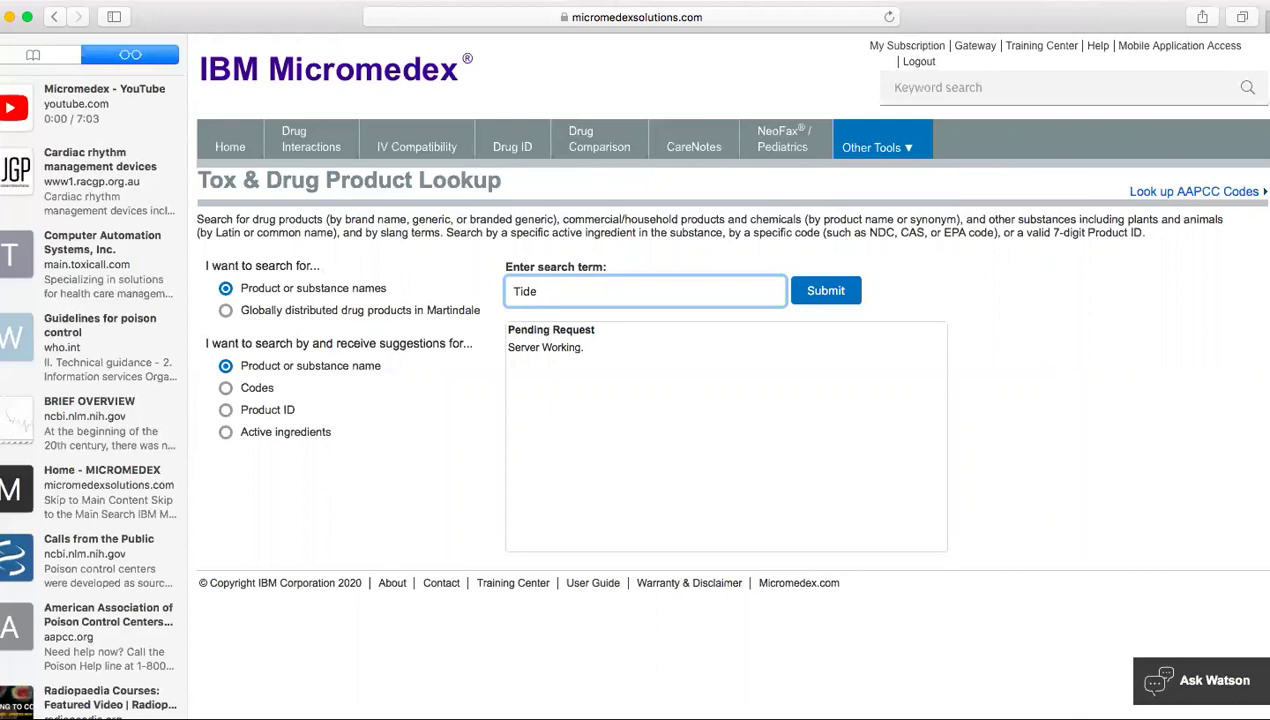
pyautogui.write('-pods')
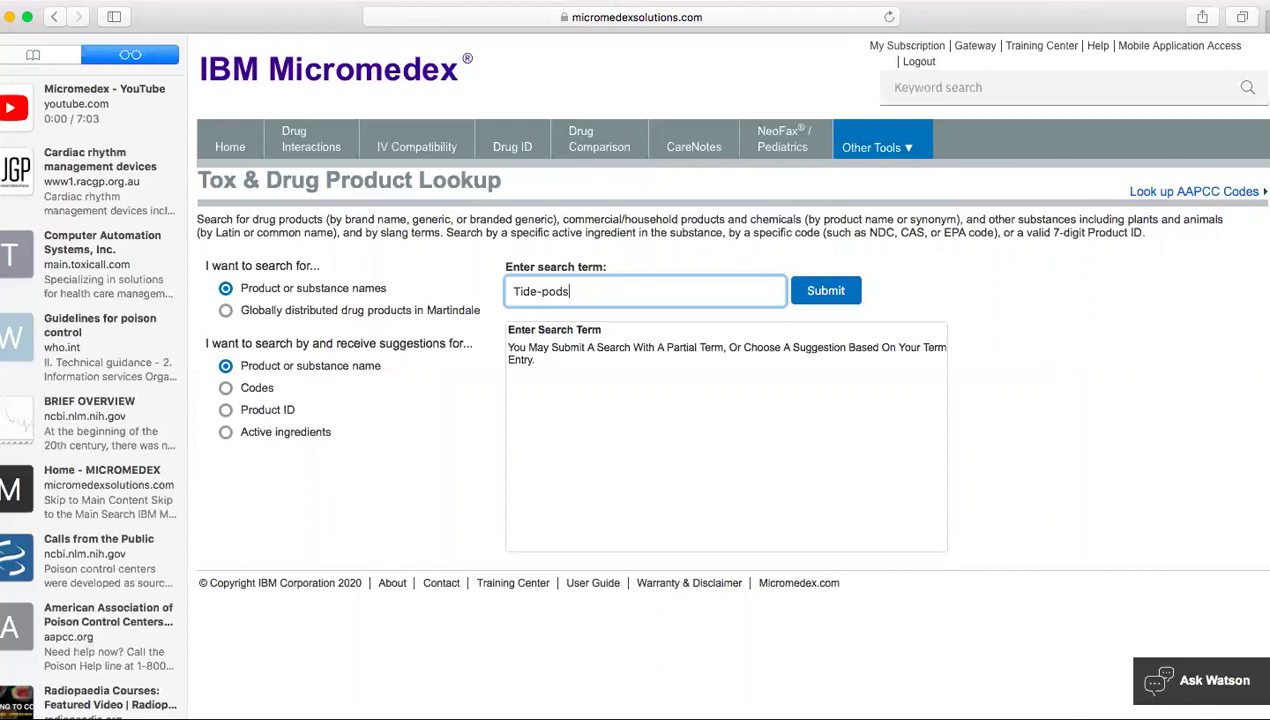
pyautogui.click(818, 296)
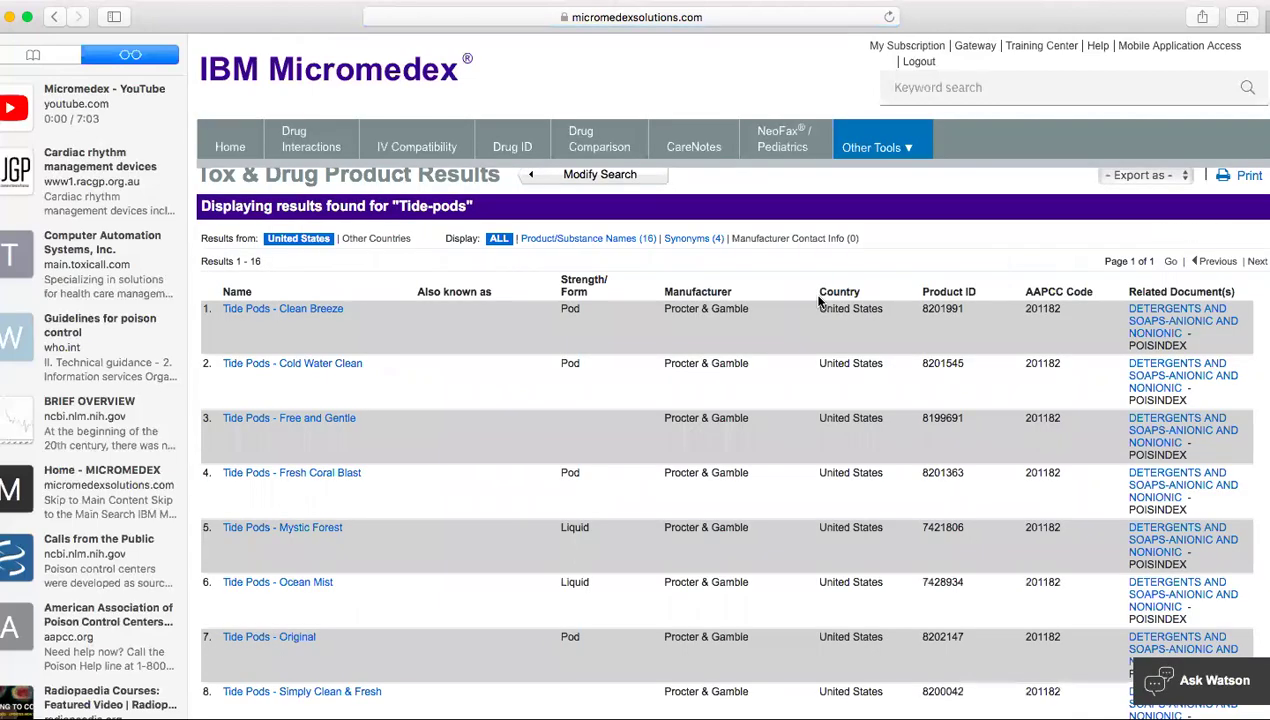
# Step: Open the Tide Pods - Clean Breeze entry from the results and examine its ingredients, pH value and manufacturing details
pyautogui.scroll(-8, 386, 474)
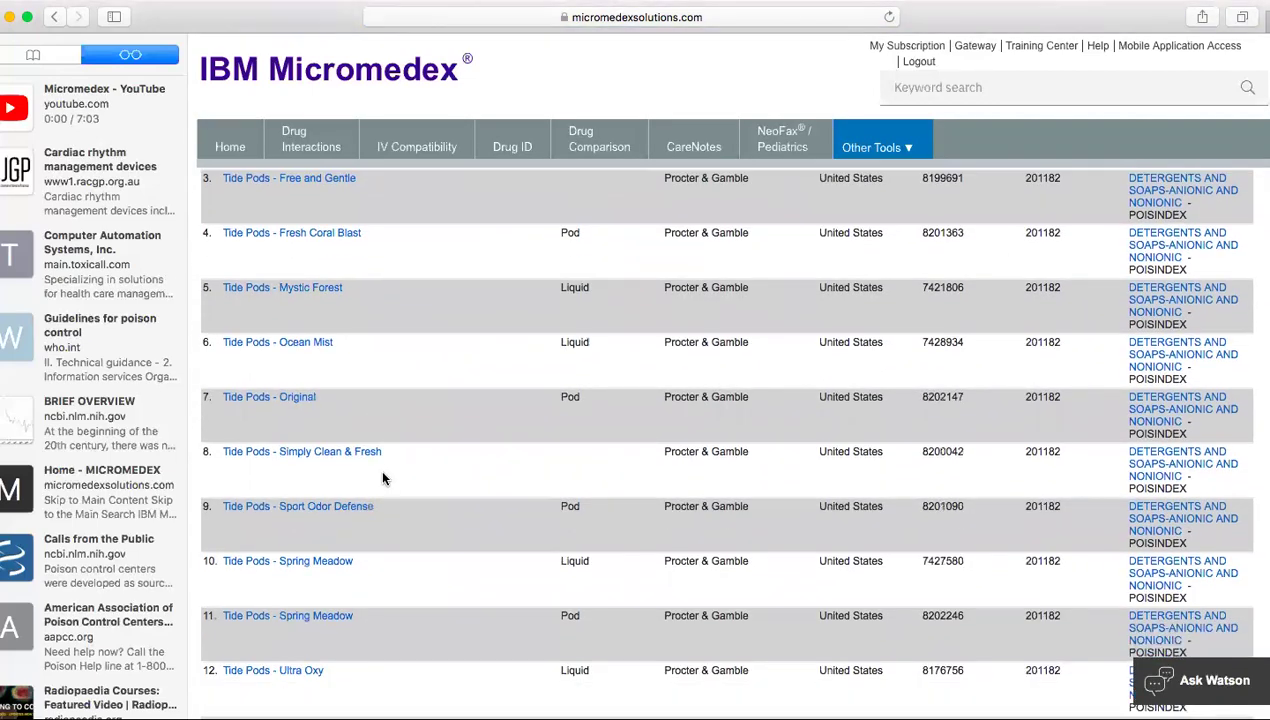
pyautogui.scroll(8, 381, 478)
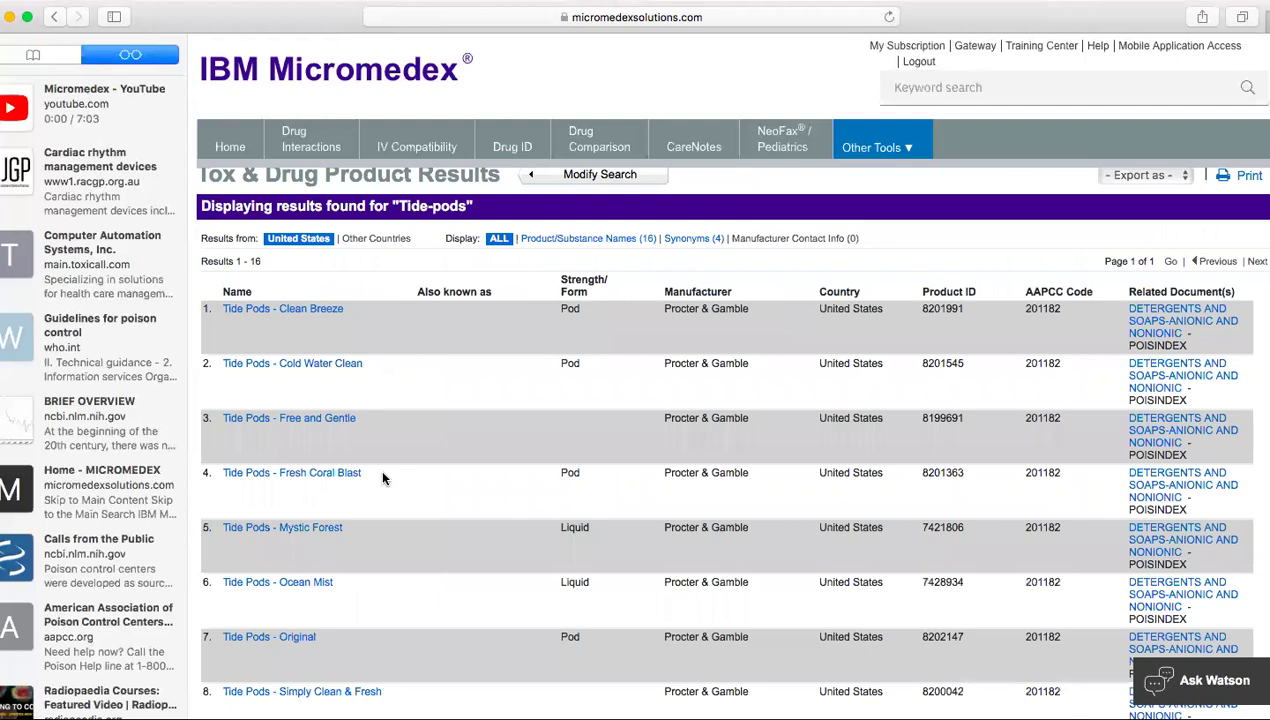
pyautogui.click(279, 312)
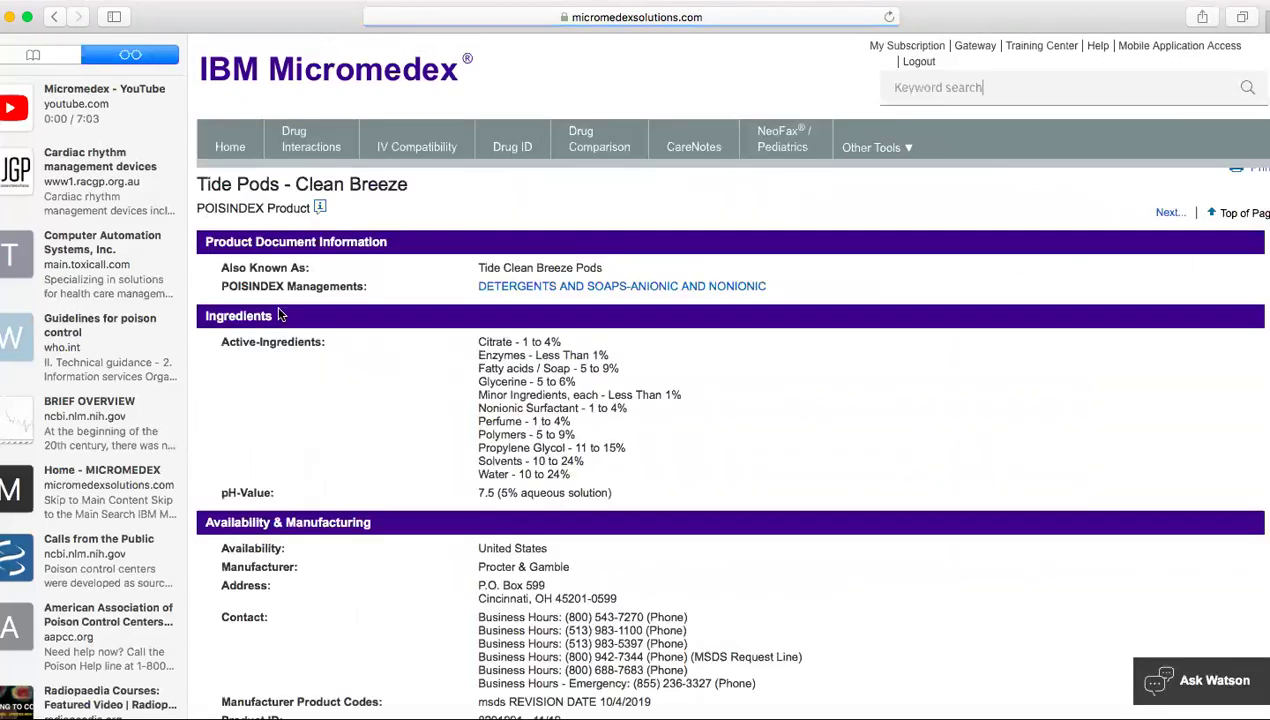
pyautogui.scroll(-2, 320, 403)
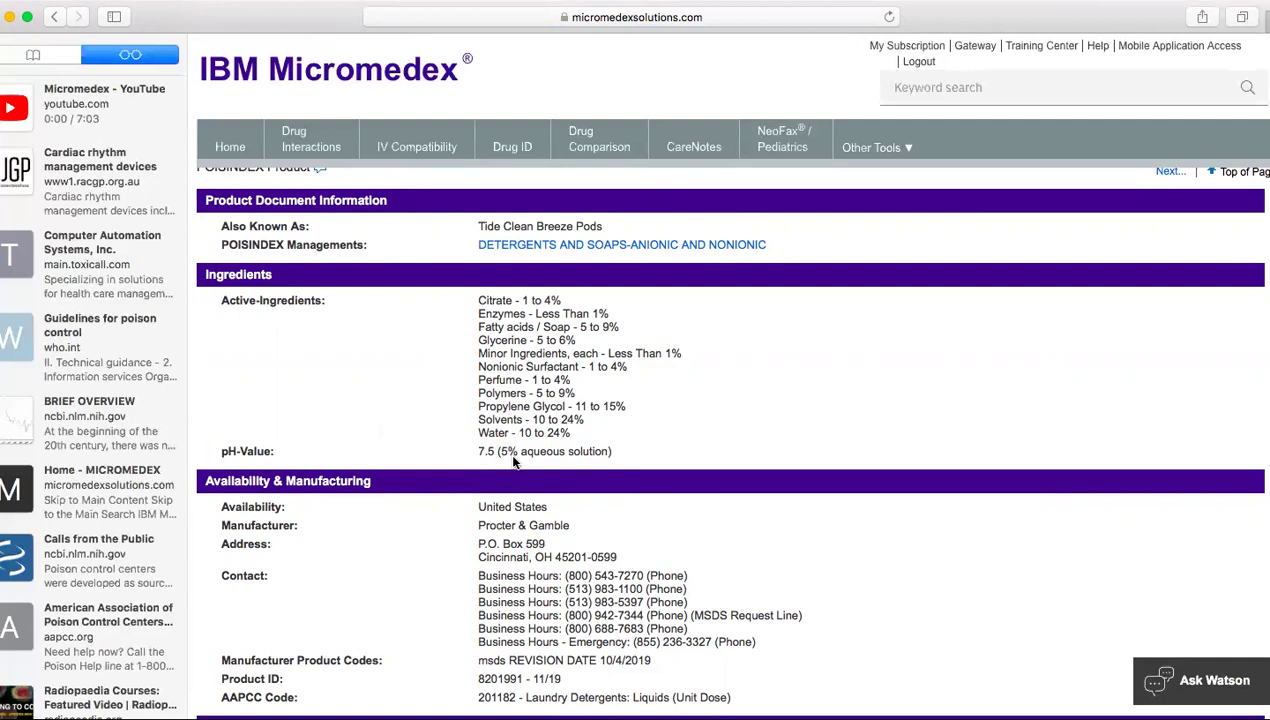
pyautogui.scroll(-3, 513, 460)
# Step: Go to the product's DETERGENTS AND SOAPS-ANIONIC AND NONIONIC document under POISINDEX Managements and view its Range Of Toxicity section
pyautogui.scroll(4, 513, 460)
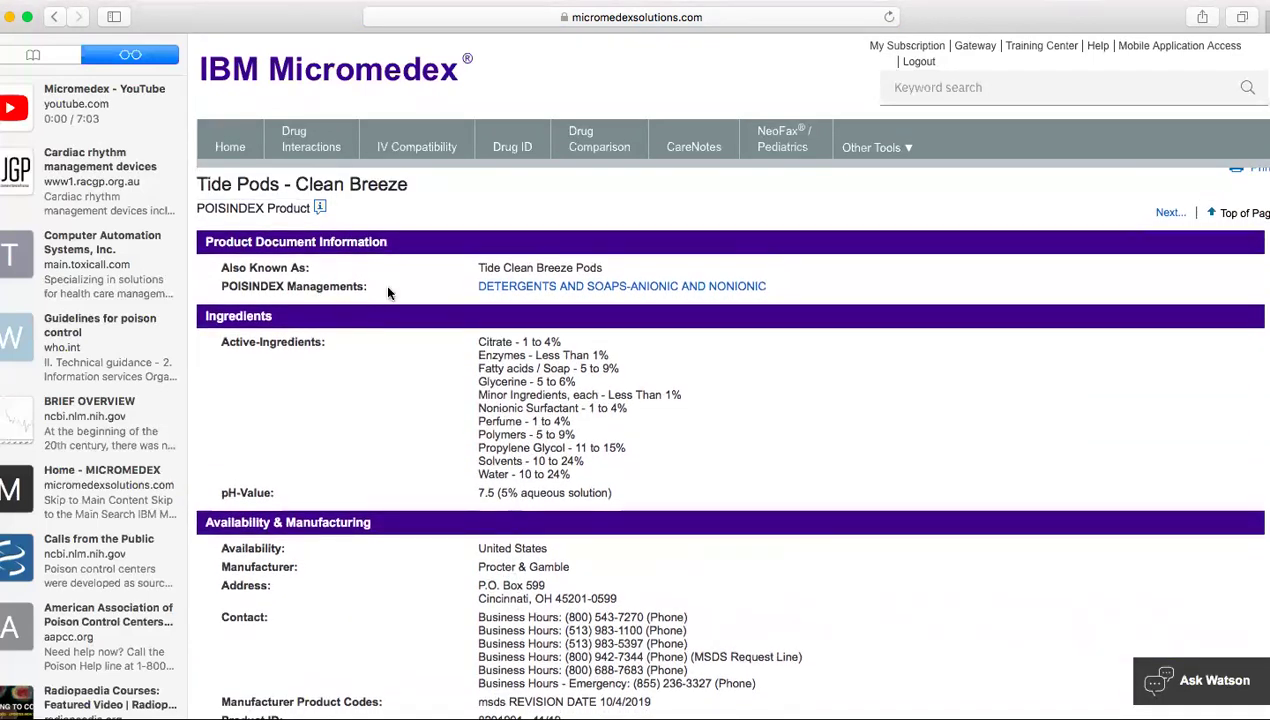
pyautogui.click(521, 287)
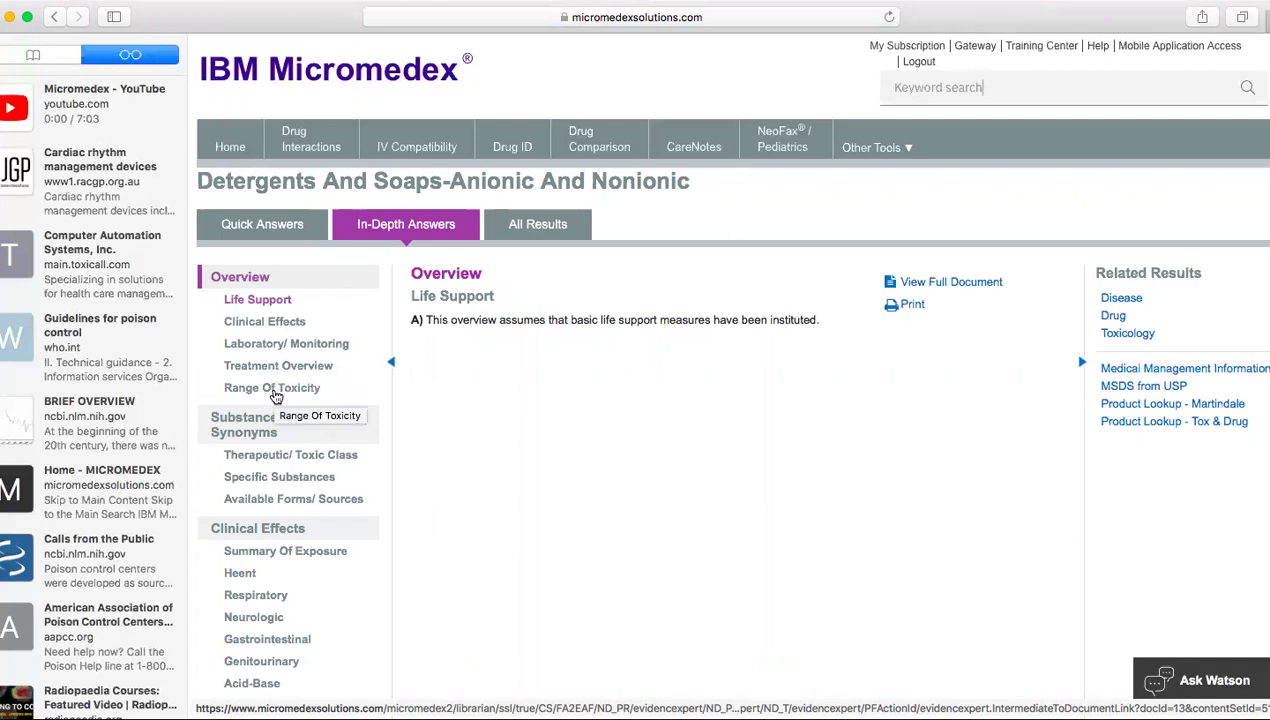
pyautogui.click(268, 390)
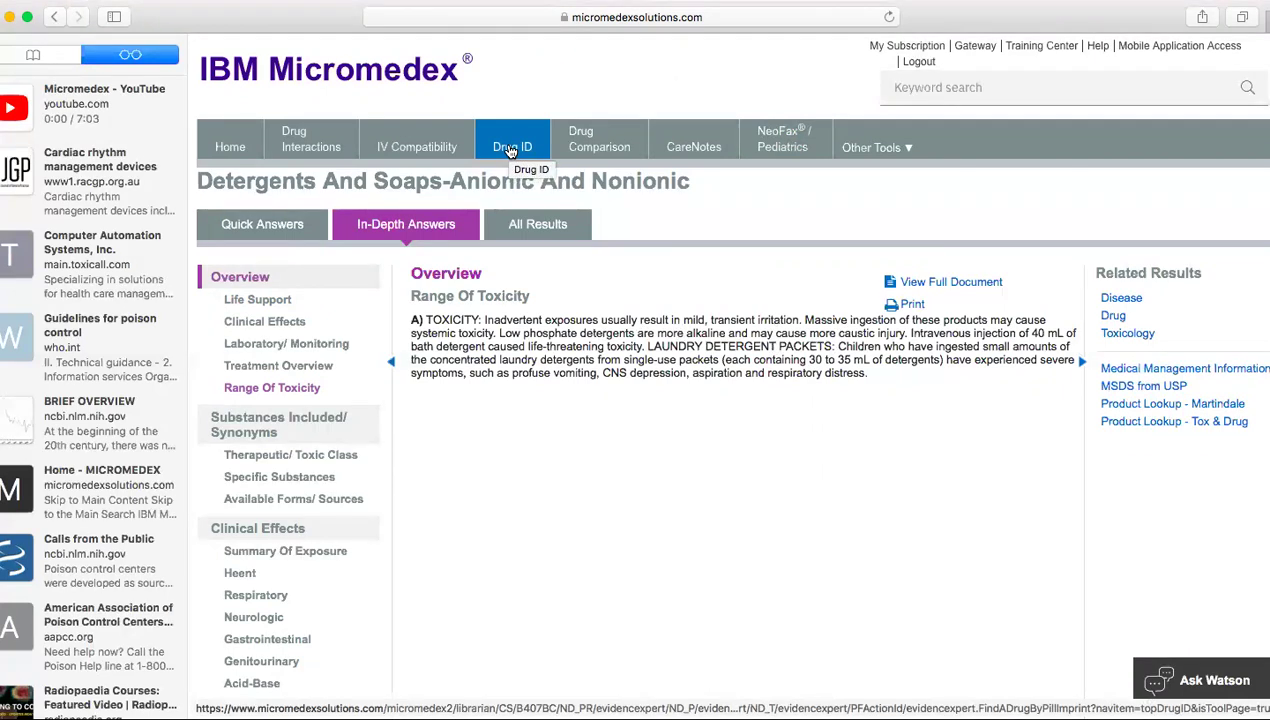
# Step: Open the Drug ID tool and search by imprint code with Q on side 1
pyautogui.click(510, 149)
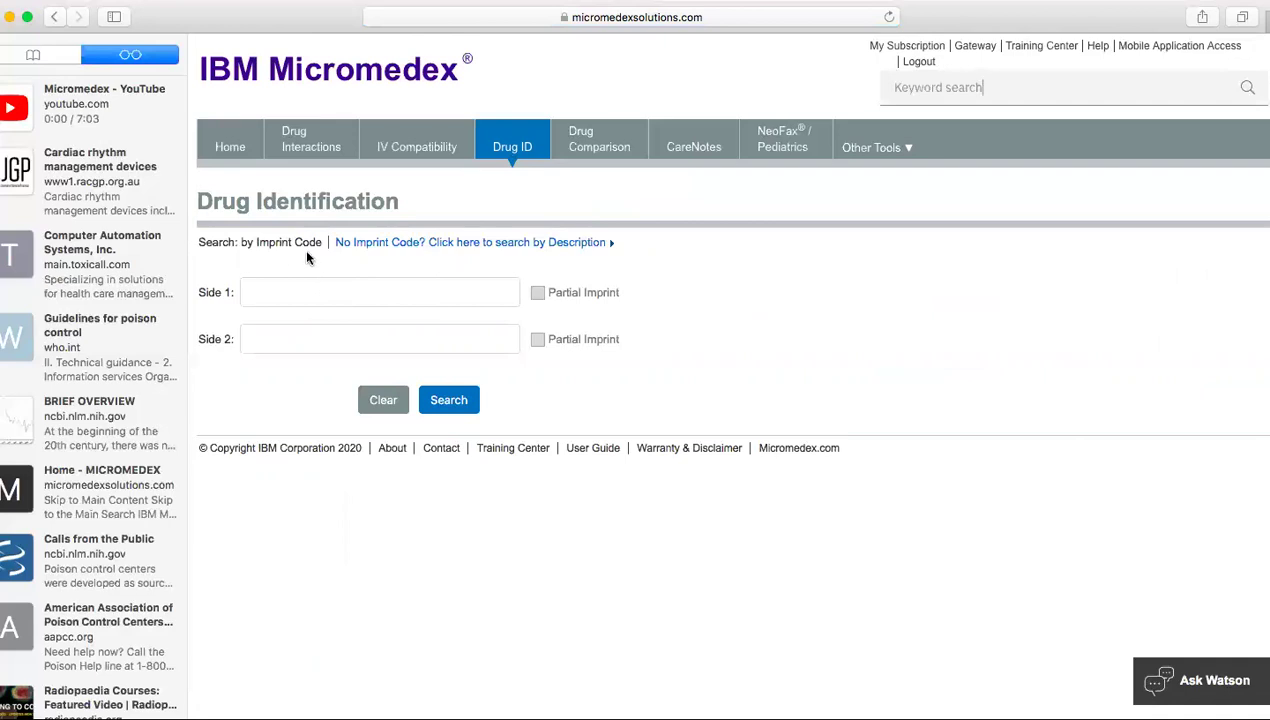
pyautogui.click(289, 290)
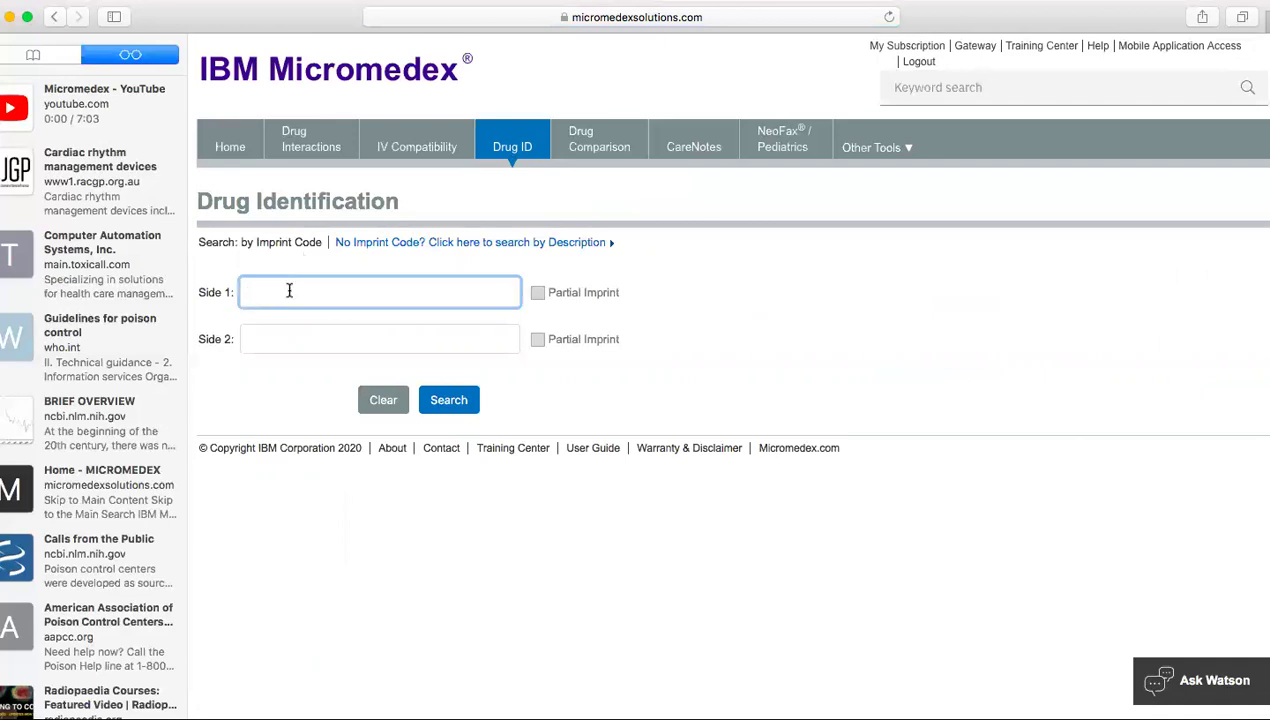
pyautogui.write('Q')
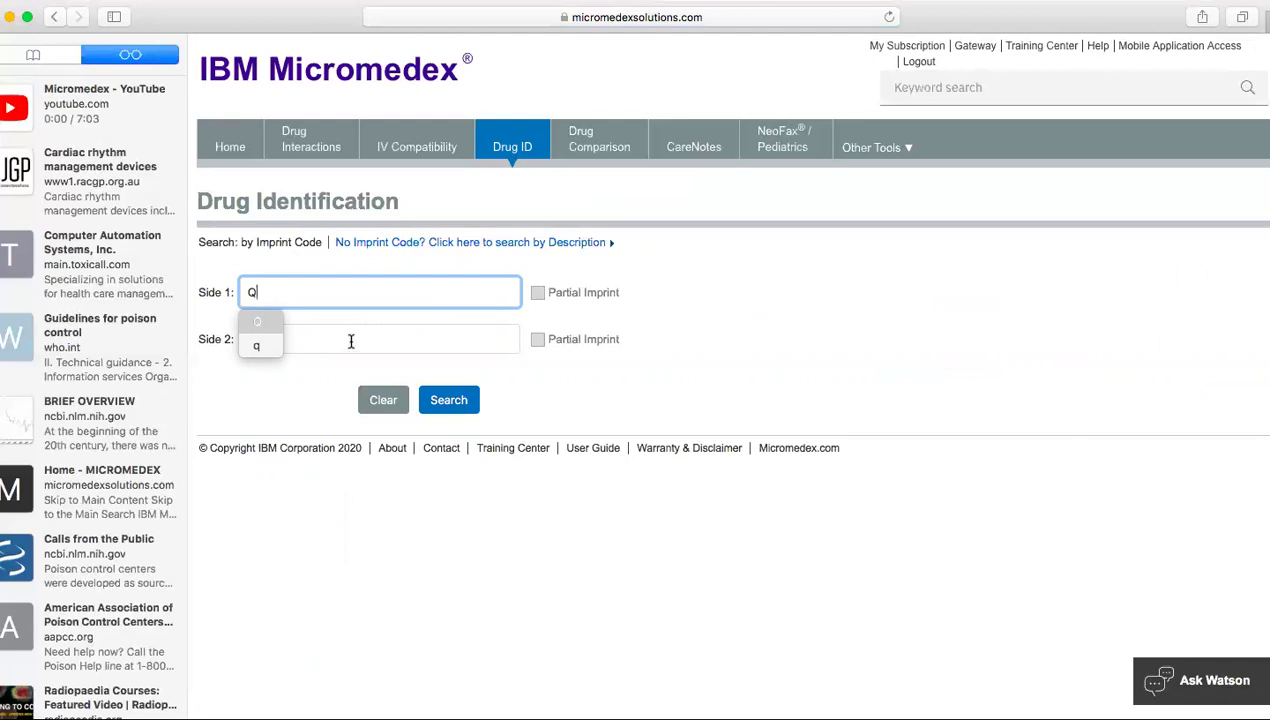
pyautogui.click(448, 400)
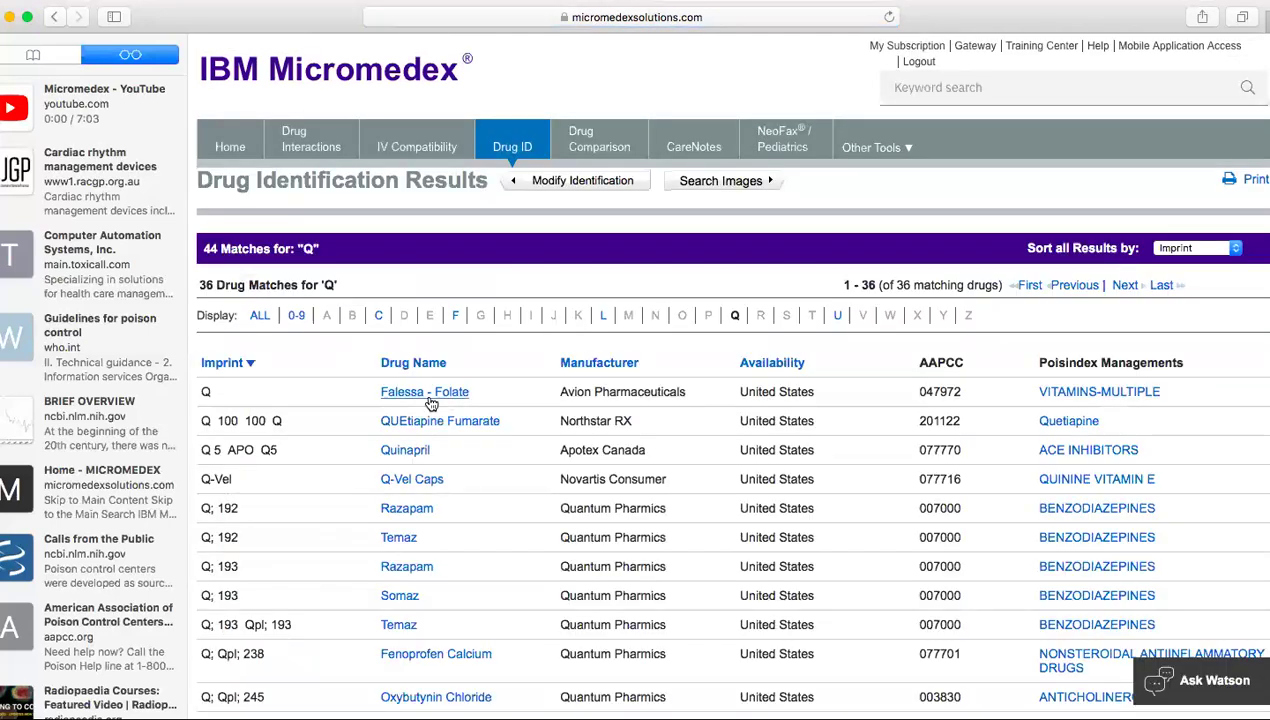
# Step: Look through the imprint matches, examine the drug information for the QUEtiapine Fumarate entry with imprint Q 100 100 Q, and close it
pyautogui.scroll(-3, 288, 488)
pyautogui.scroll(-1, 290, 500)
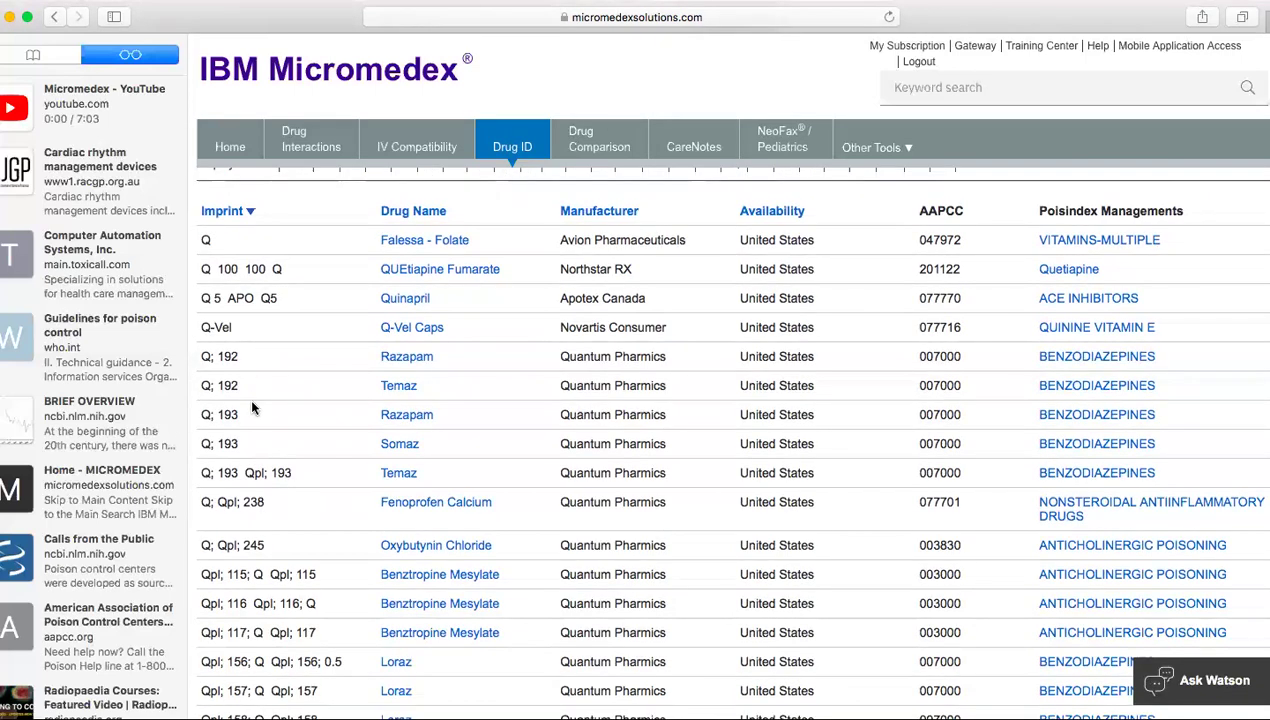
pyautogui.scroll(5, 249, 400)
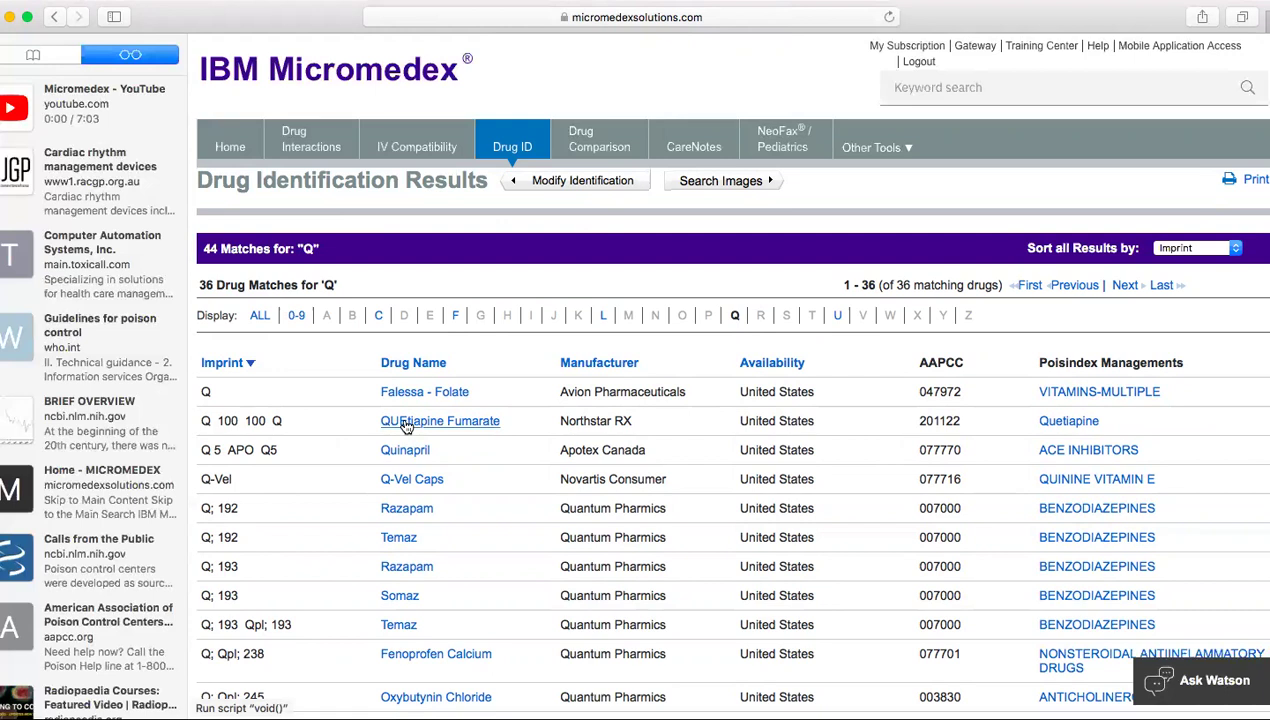
pyautogui.click(406, 426)
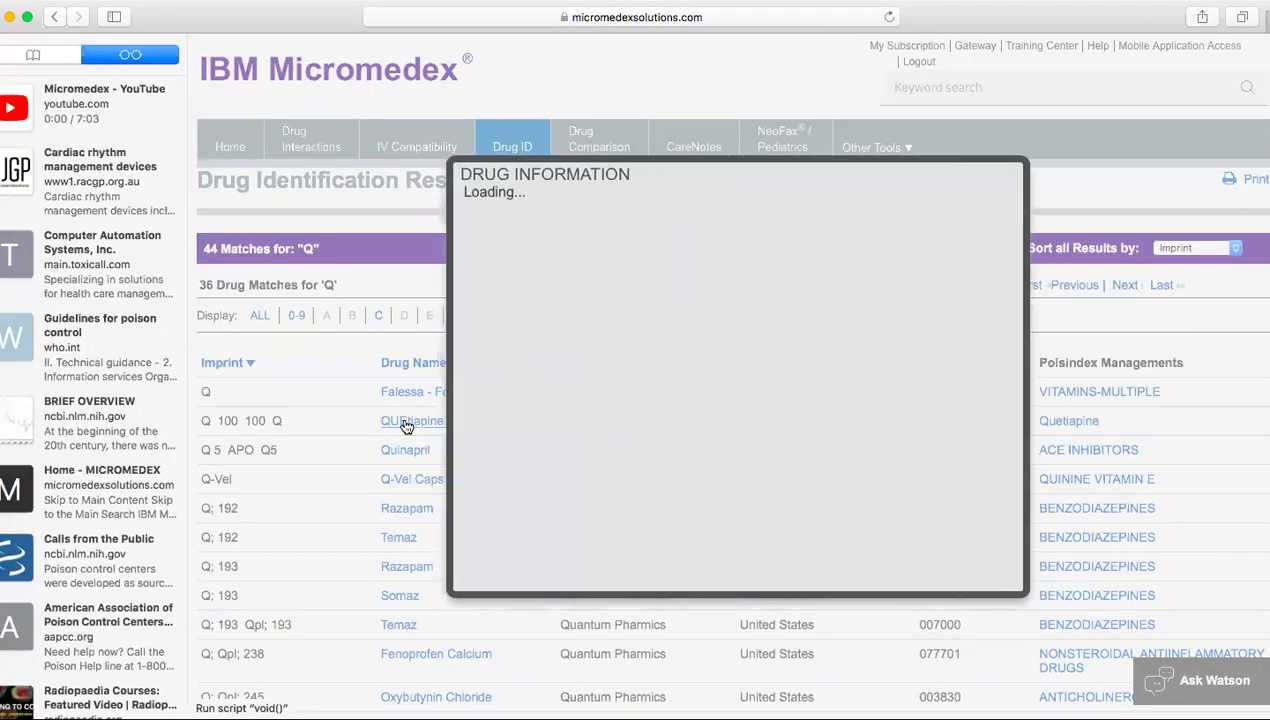
pyautogui.scroll(-3, 603, 428)
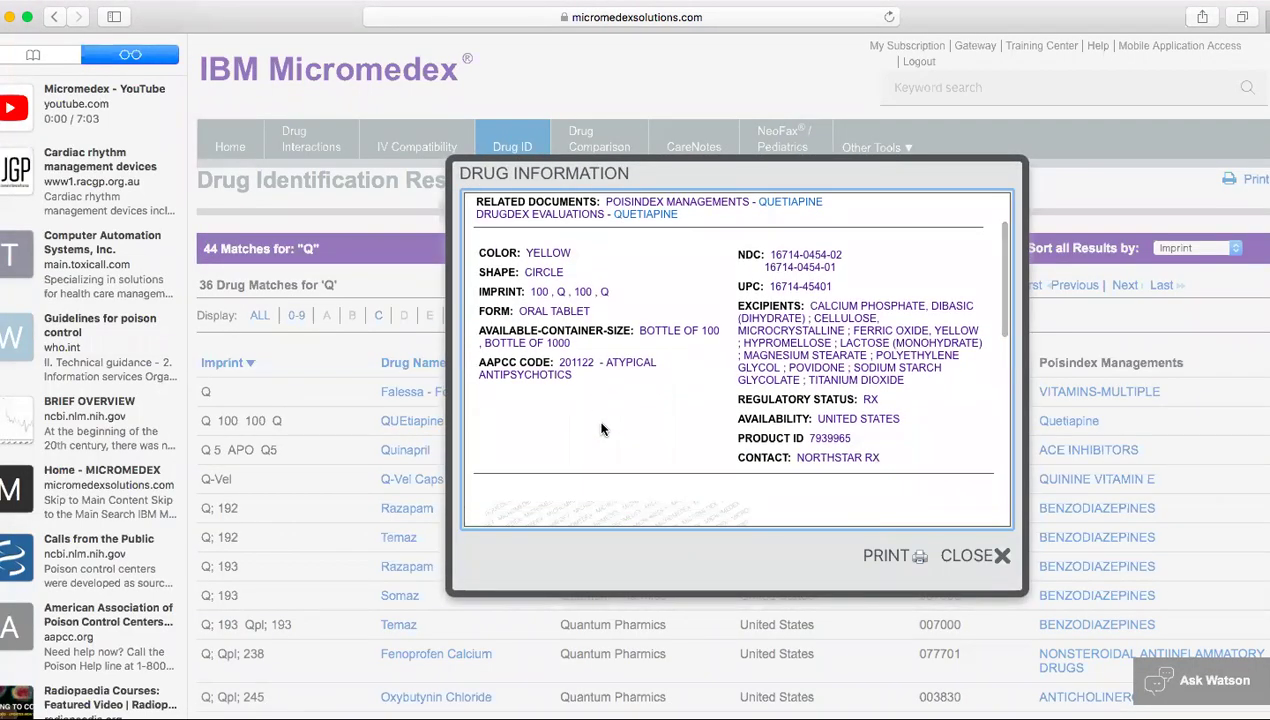
pyautogui.scroll(3, 603, 428)
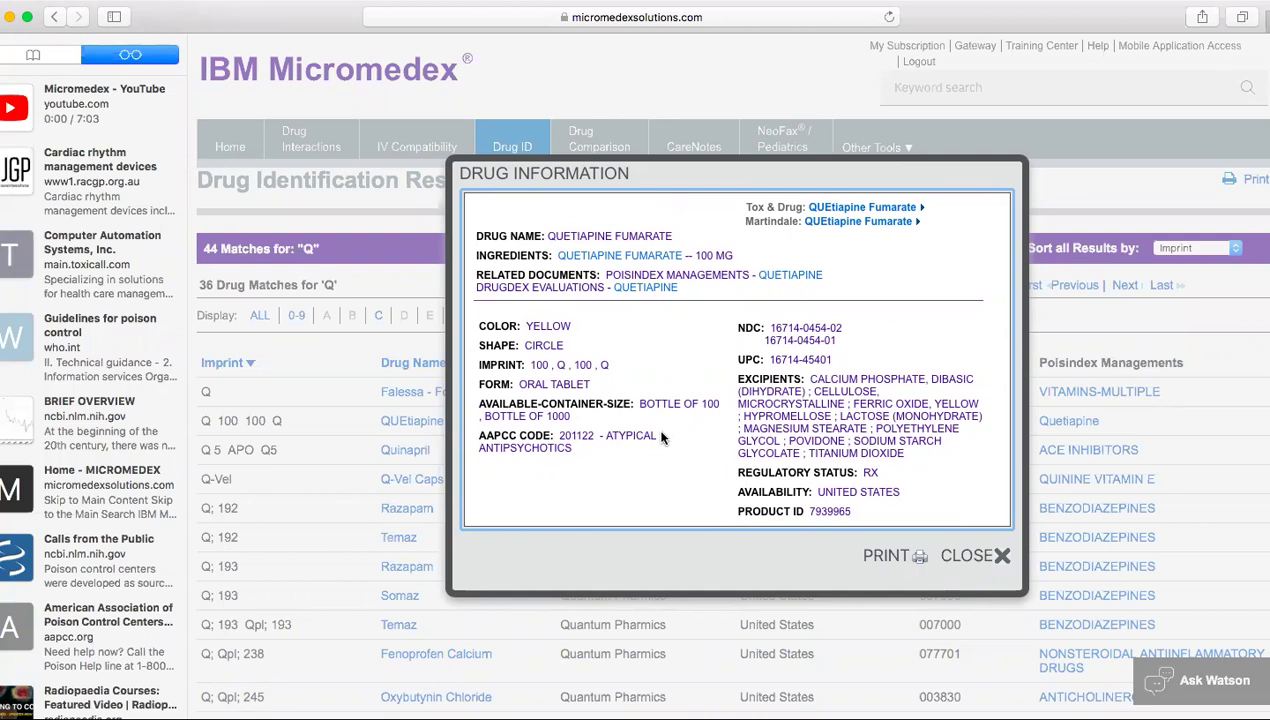
pyautogui.click(990, 557)
# Step: Start a new drug identification by description and search for color Blue, shape Circle and pattern Solid
pyautogui.moveTo(880, 150)
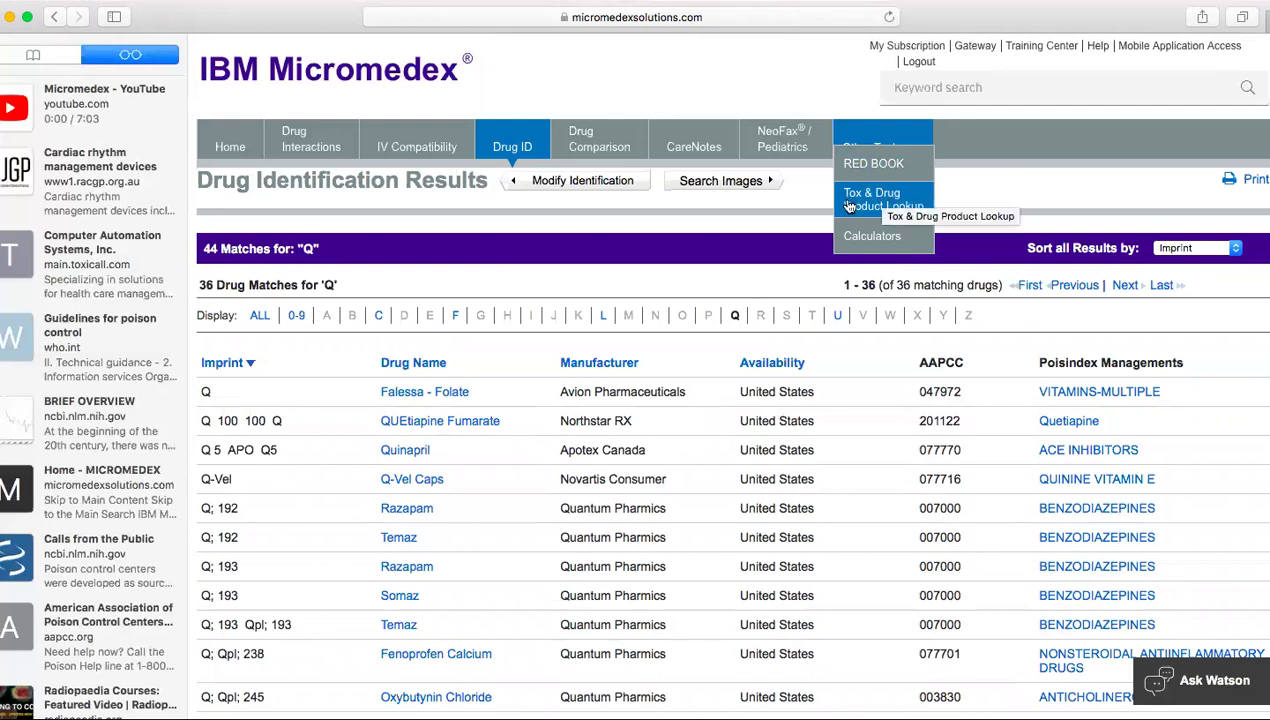
pyautogui.click(500, 148)
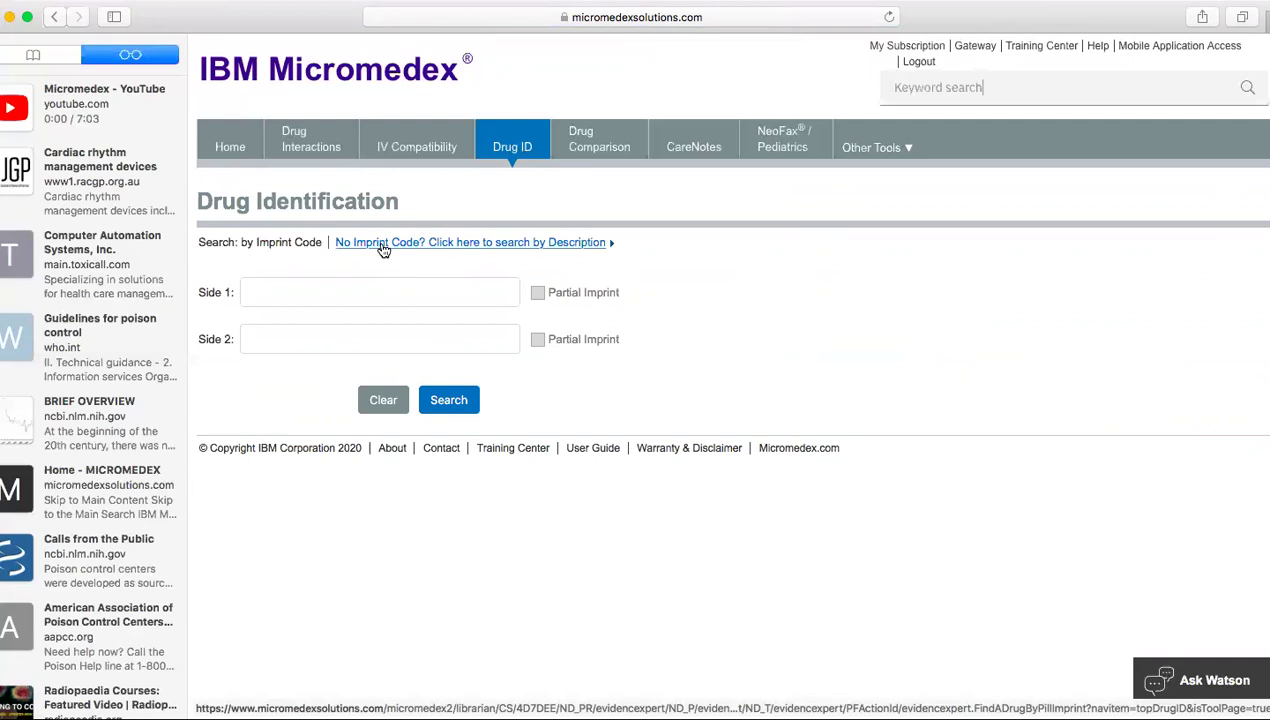
pyautogui.click(490, 246)
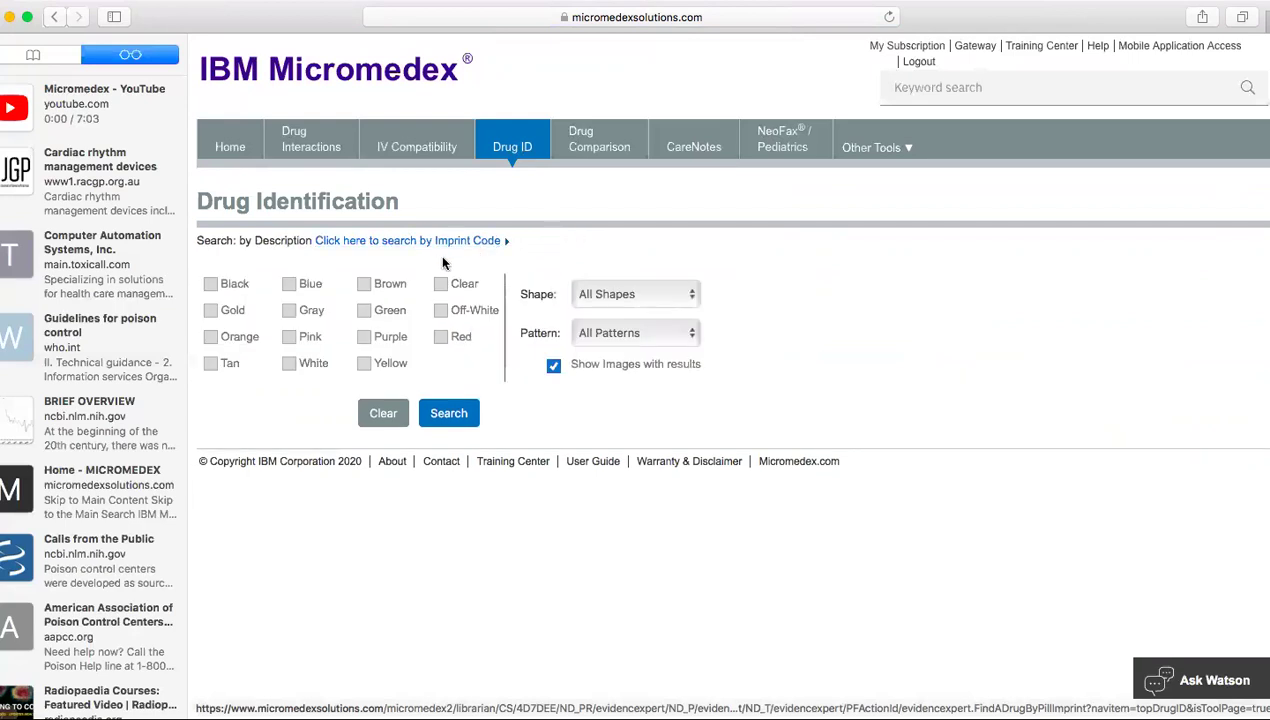
pyautogui.click(289, 287)
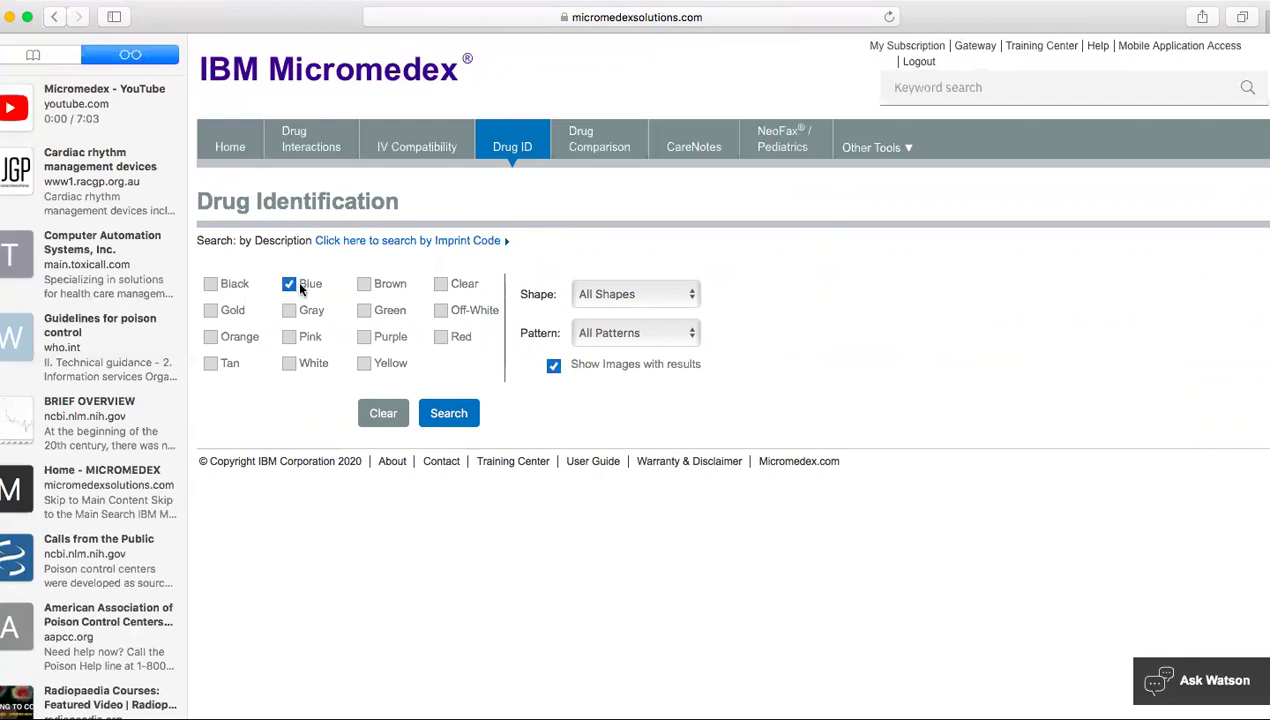
pyautogui.click(612, 293)
pyautogui.click(610, 326)
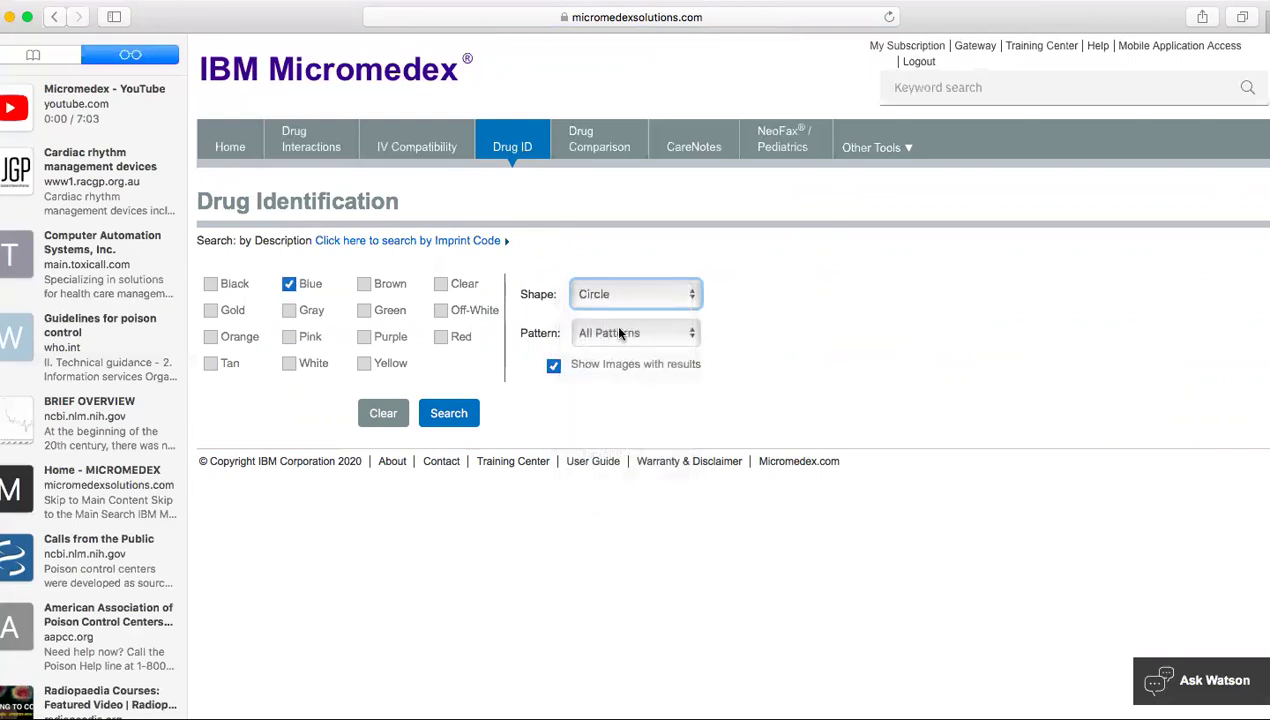
pyautogui.click(629, 334)
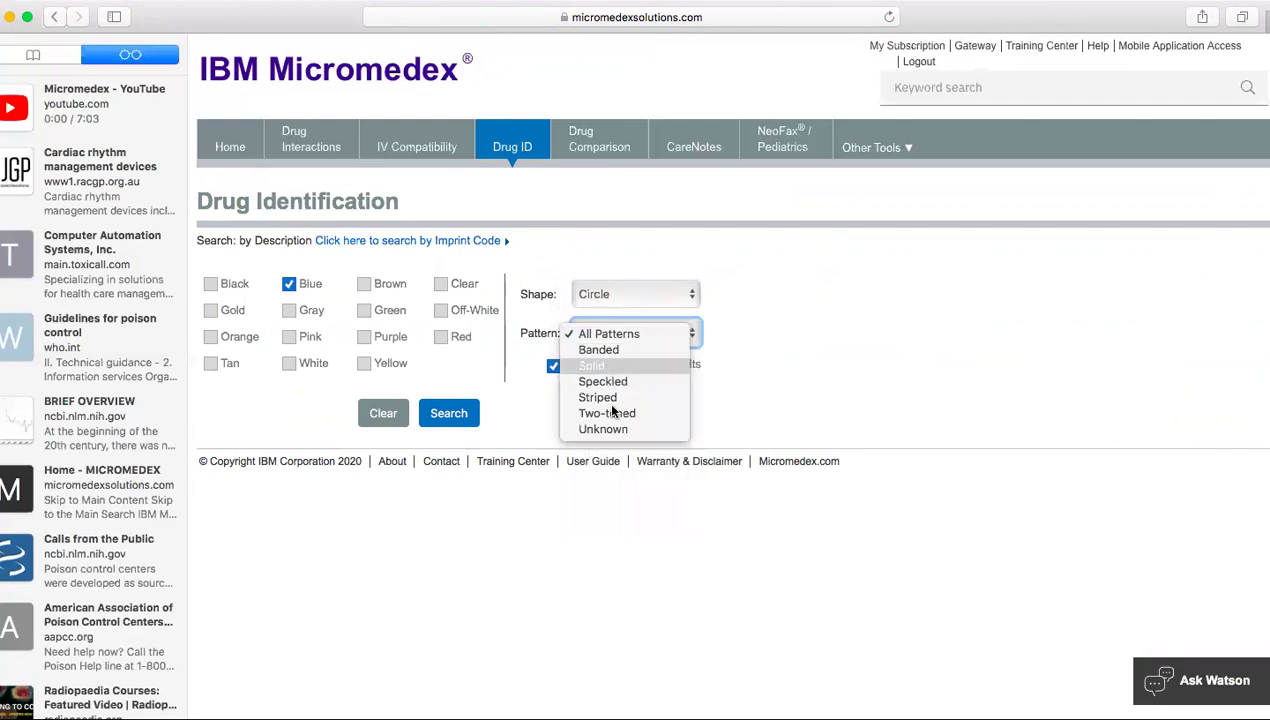
pyautogui.click(598, 366)
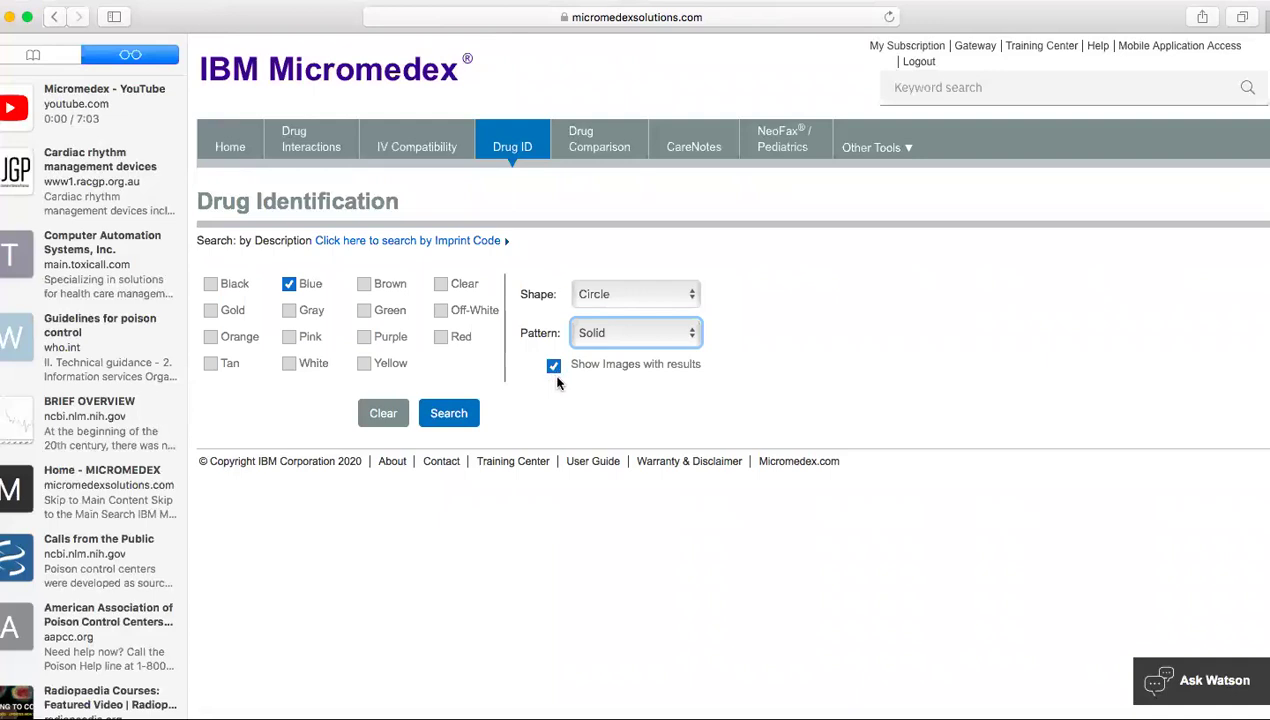
pyautogui.click(449, 425)
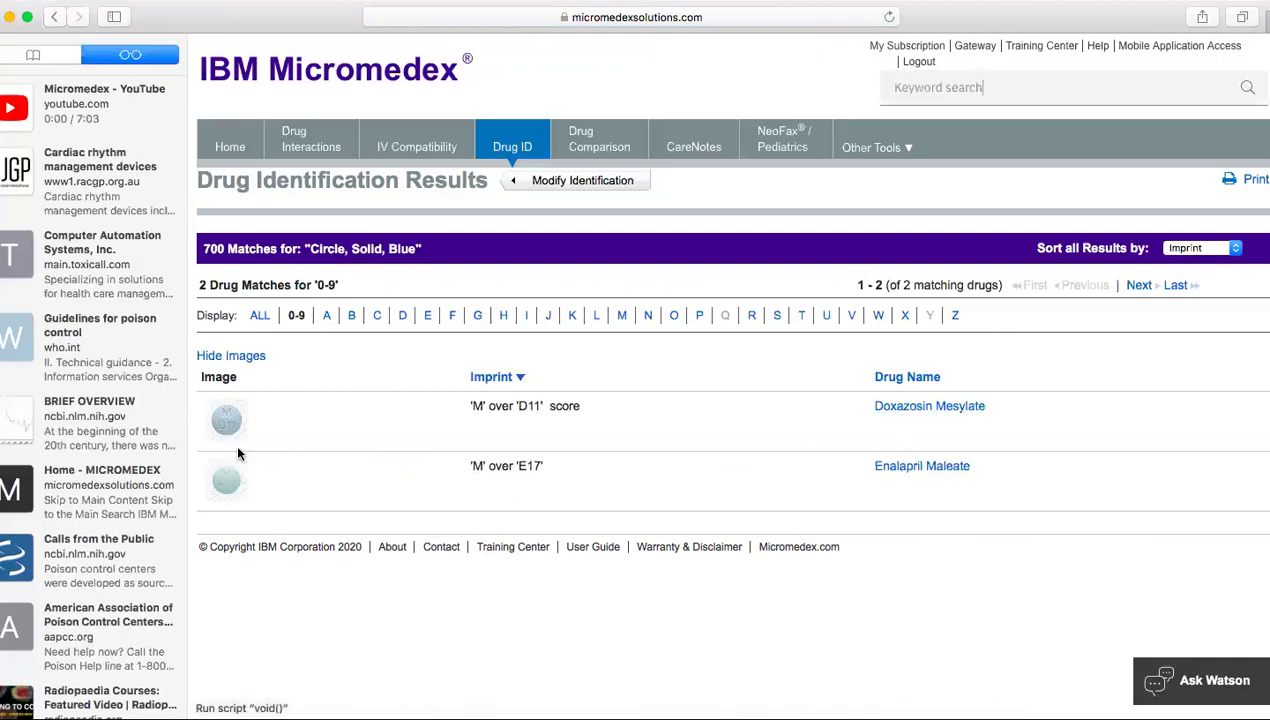
# Step: Examine the drug information and pill image for Doxazosin Mesylate in the results, and close it
pyautogui.click(892, 409)
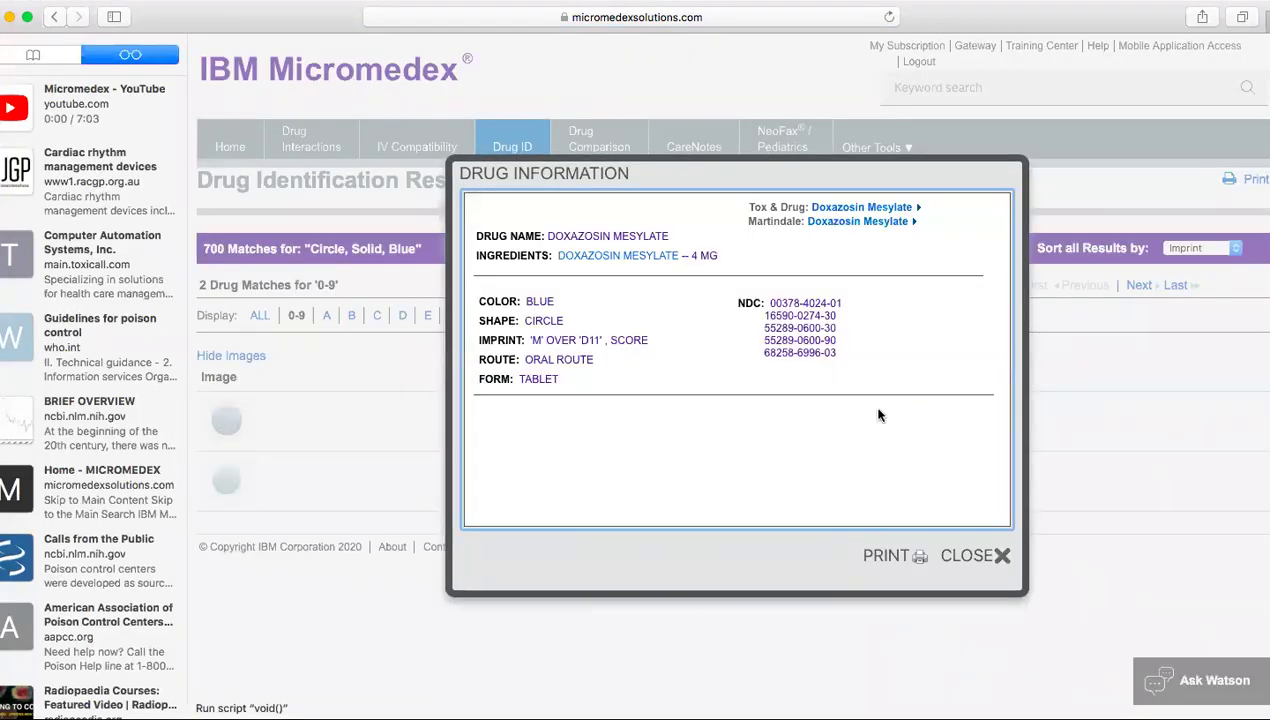
pyautogui.scroll(-5, 585, 447)
pyautogui.scroll(5, 585, 448)
pyautogui.scroll(1, 590, 458)
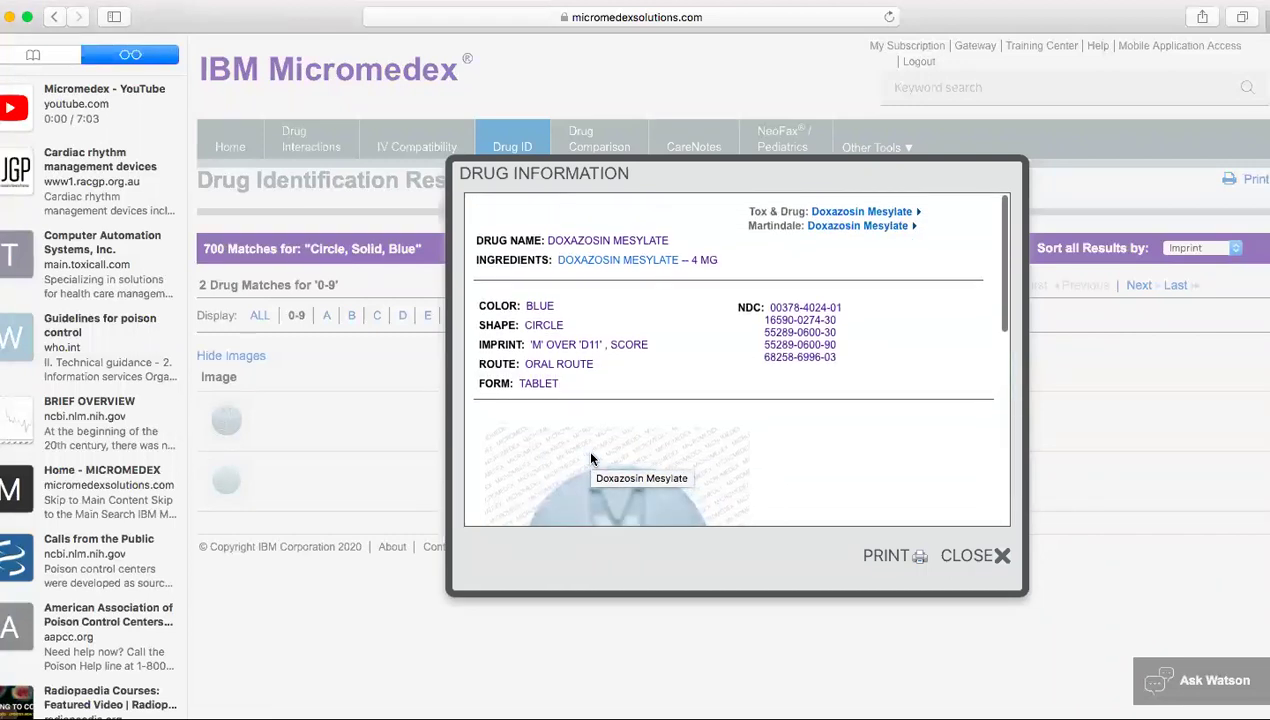
pyautogui.click(990, 558)
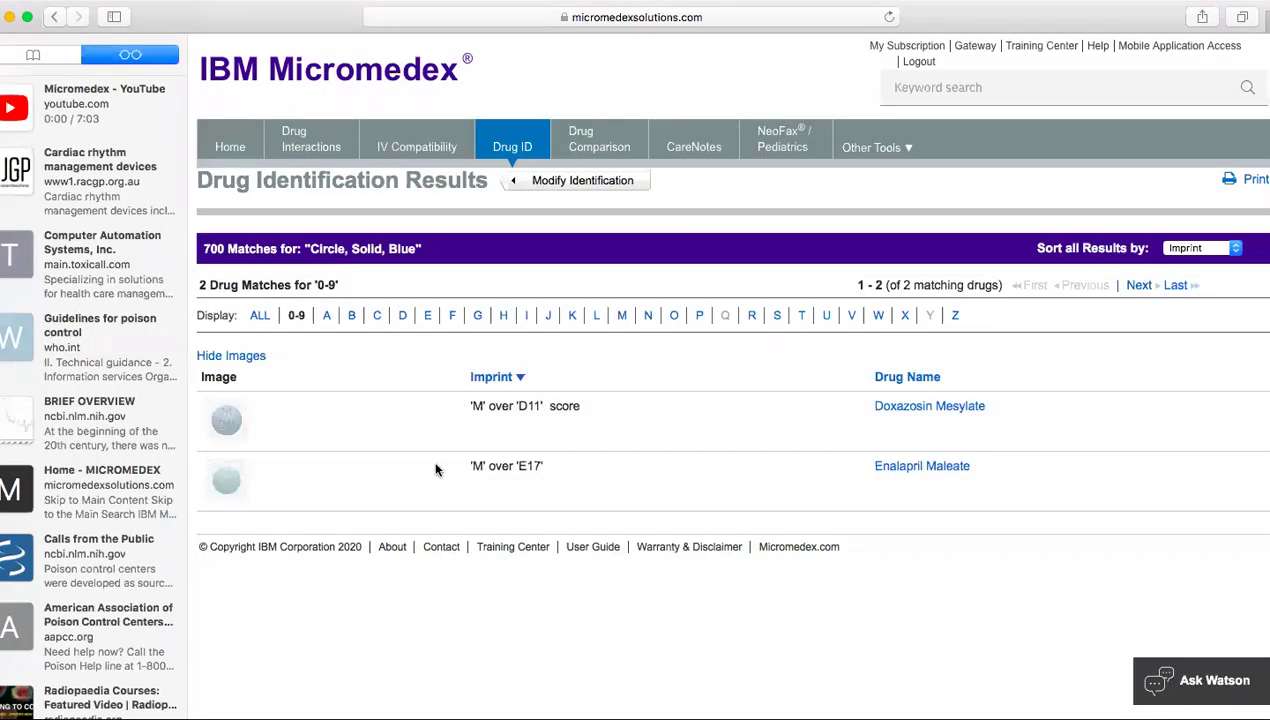
# Step: Examine the drug information and pill images for Enalapril Maleate in the results, and close it
pyautogui.click(926, 467)
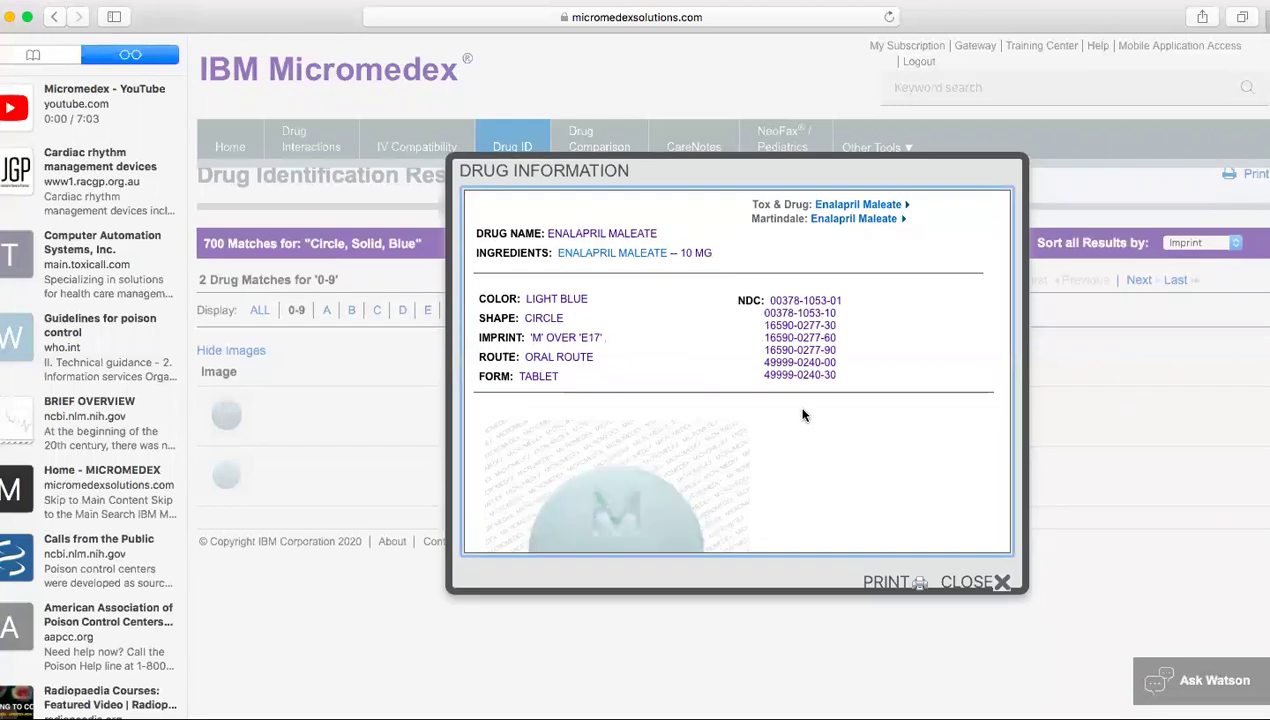
pyautogui.scroll(-8, 683, 432)
pyautogui.scroll(3, 683, 432)
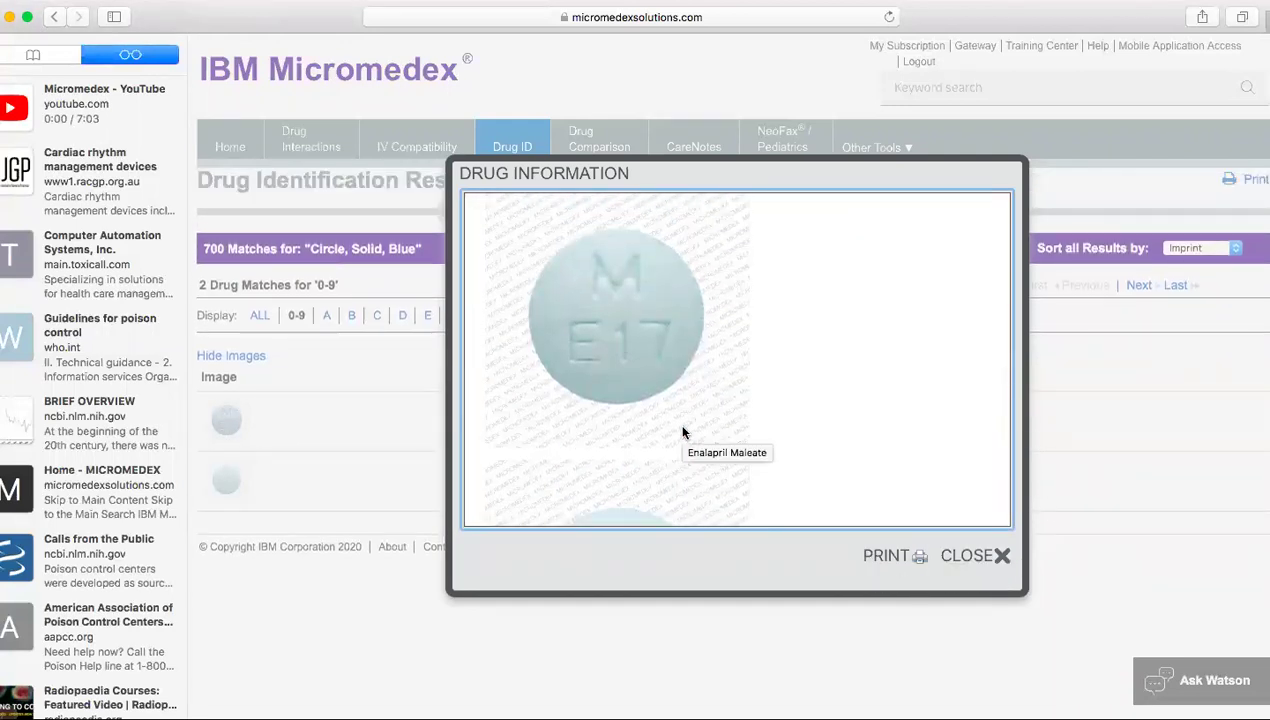
pyautogui.click(983, 559)
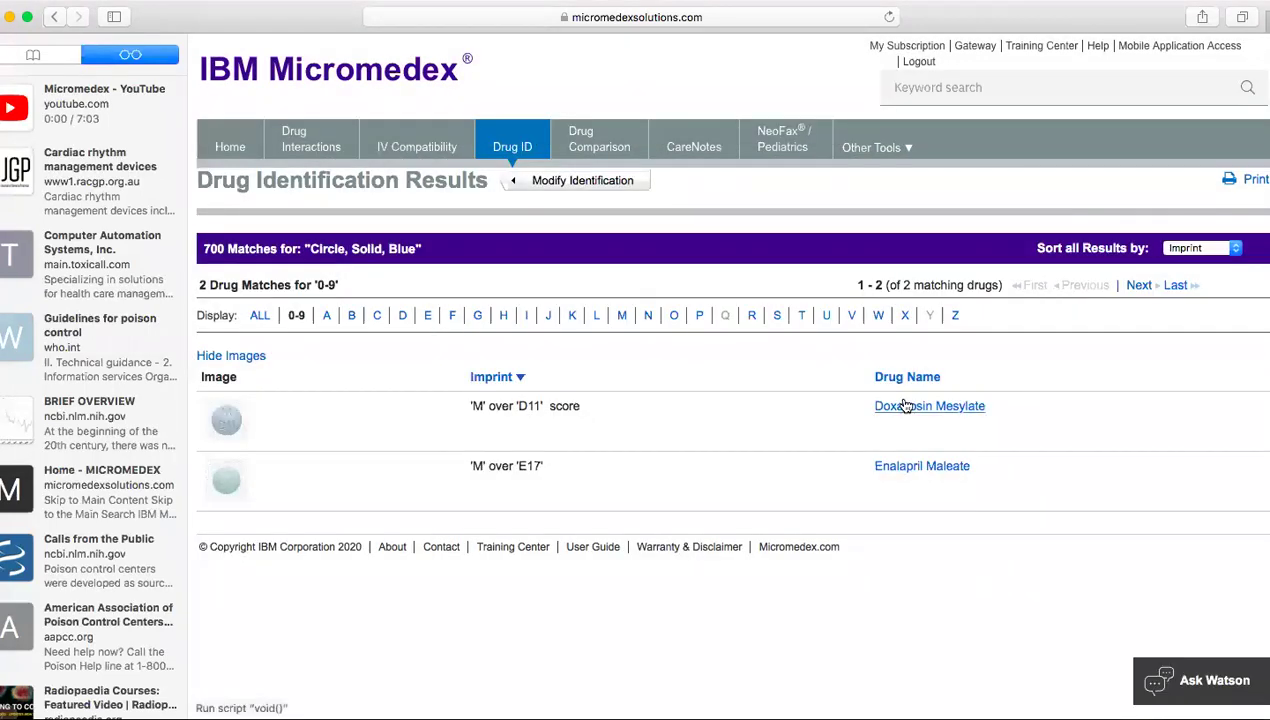
# Step: Review the Doxazosin Mesylate drug information once more, including its imprint and pill image, and close it
pyautogui.scroll(-3, 765, 435)
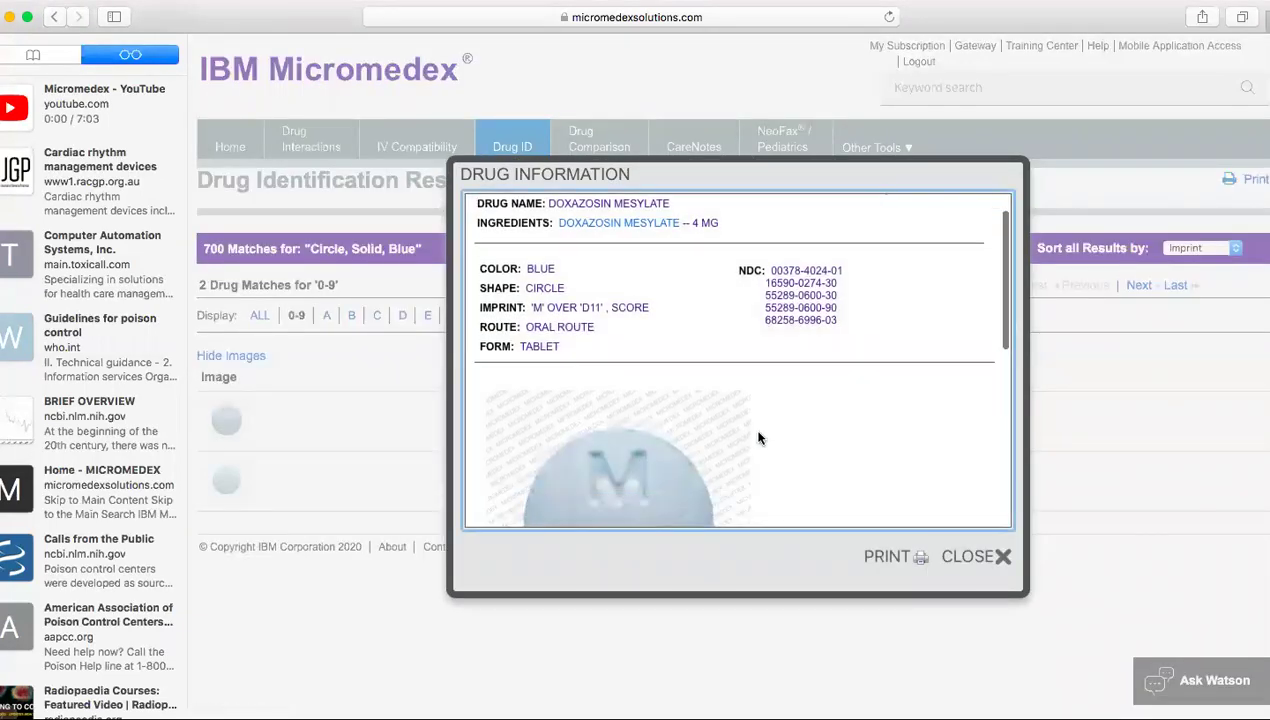
pyautogui.click(968, 556)
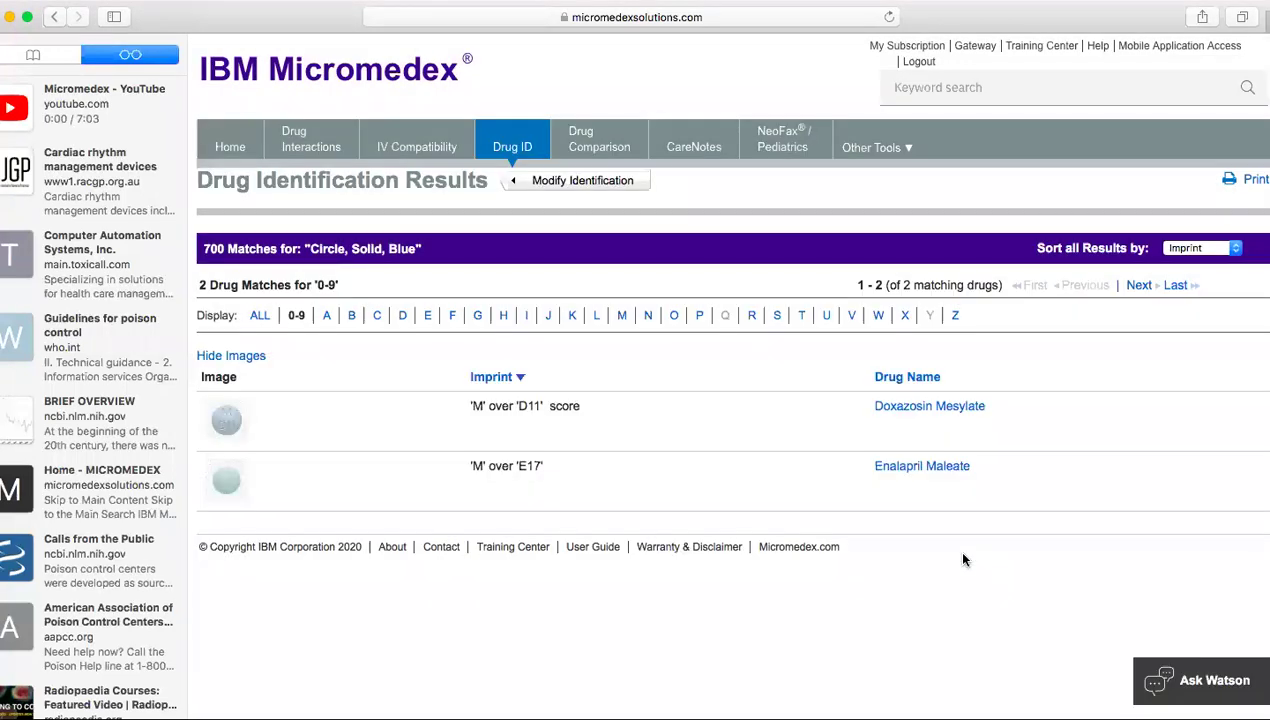
# Step: Start a drug interactions check and add Warfarin to the drugs to check
pyautogui.click(313, 135)
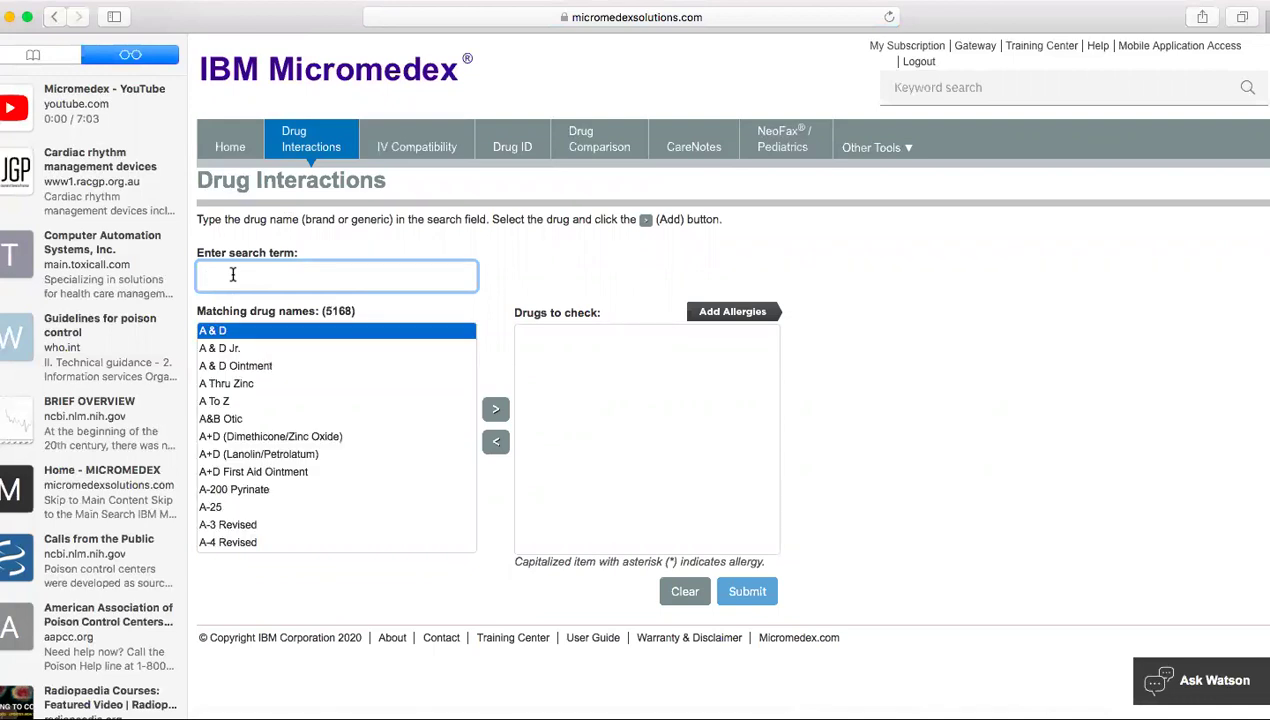
pyautogui.write('wa')
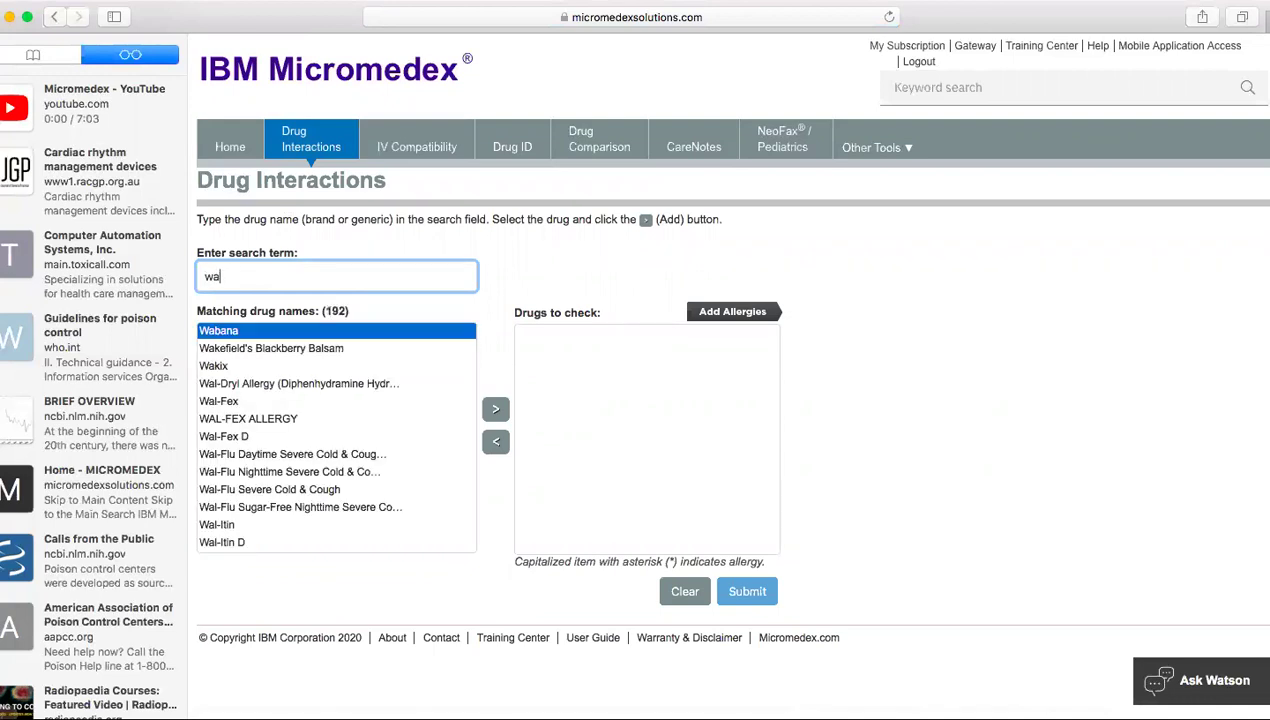
pyautogui.write('rfarin')
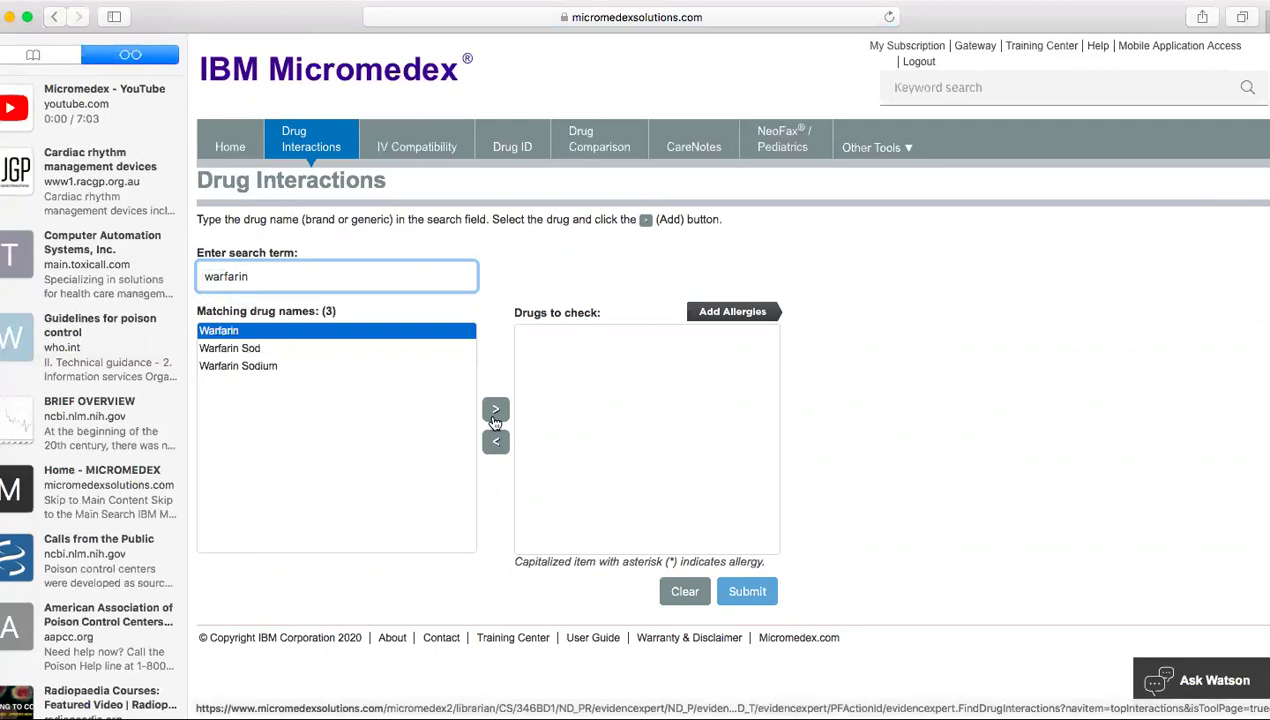
pyautogui.click(495, 411)
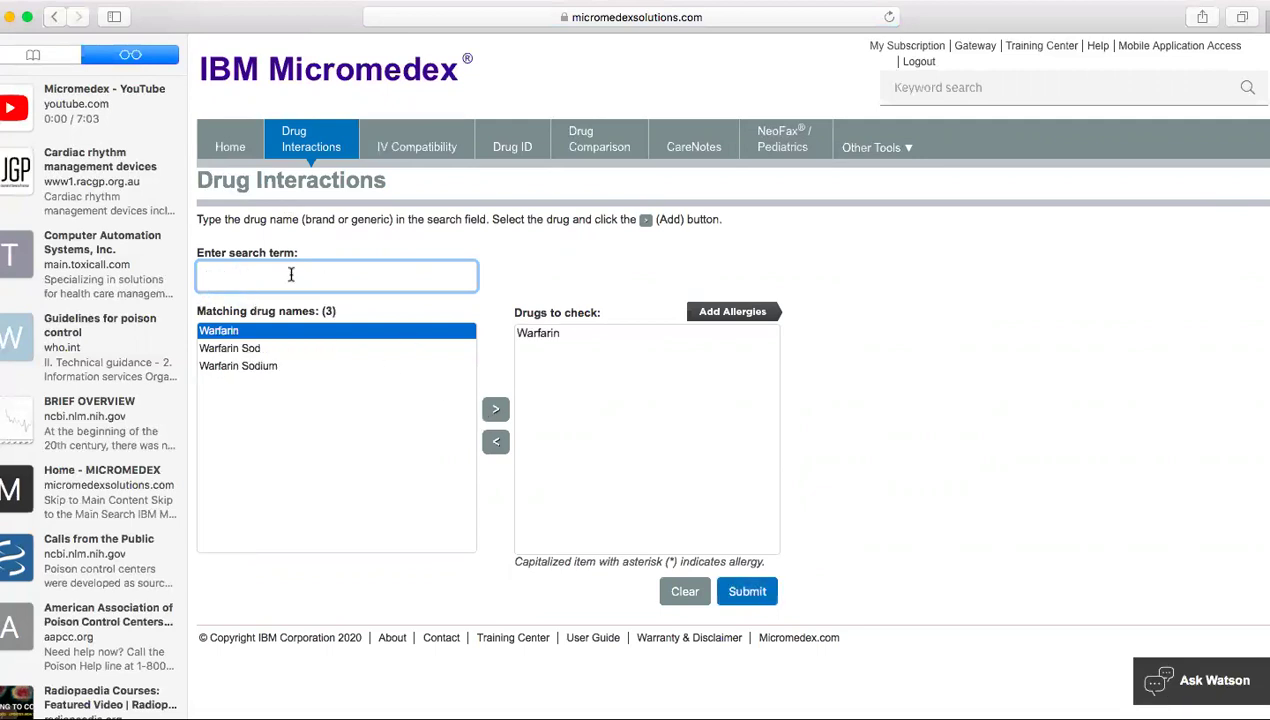
# Step: Add Doxycycline to the drugs to check and submit the interaction check
pyautogui.write('doxycy')
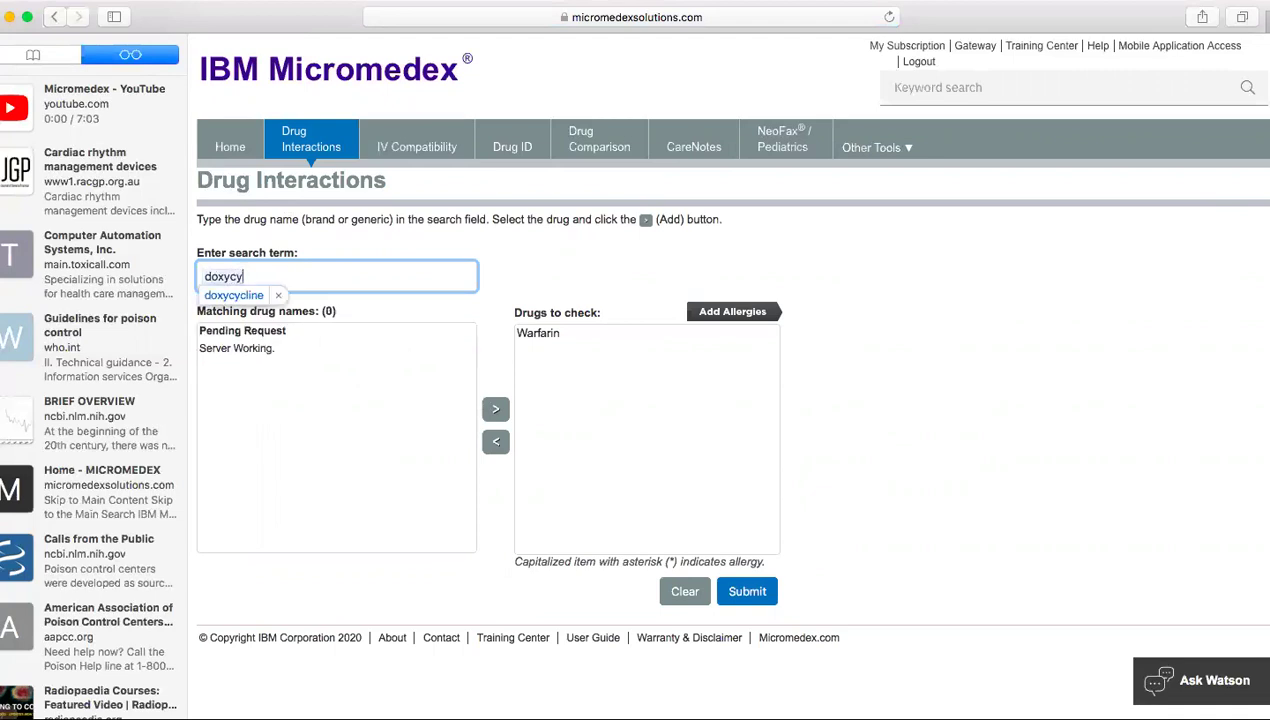
pyautogui.click(236, 295)
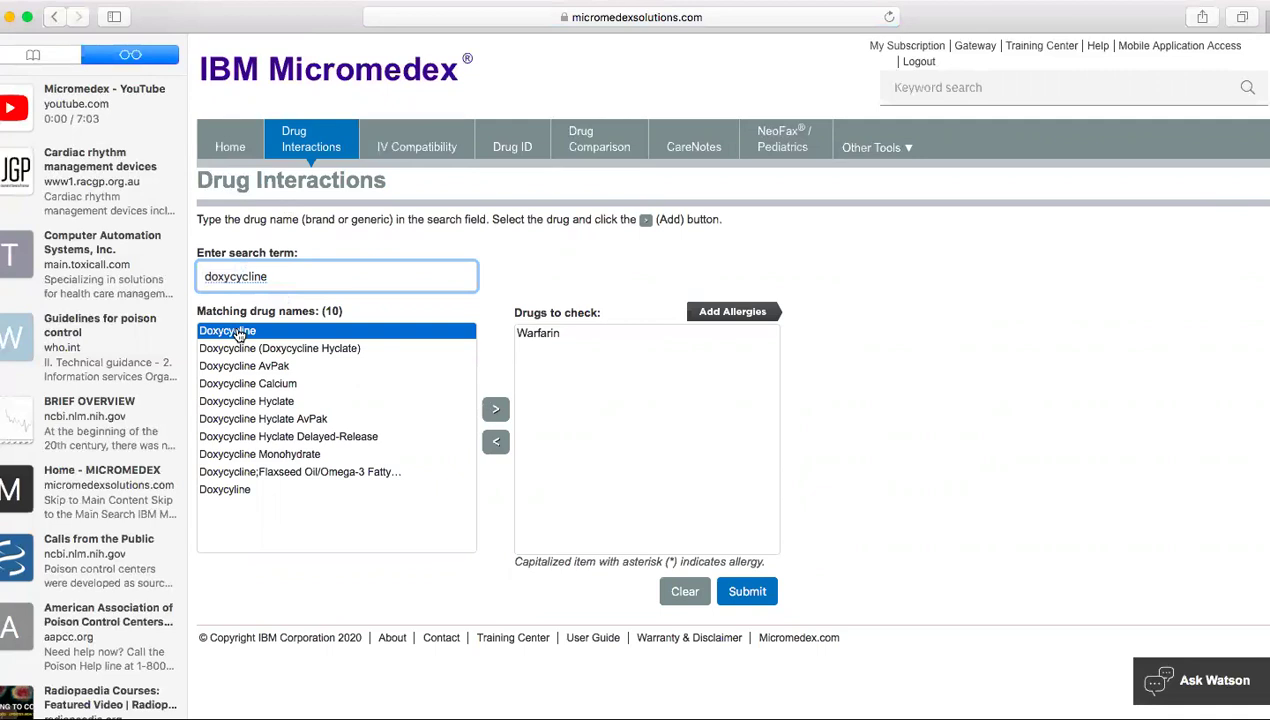
pyautogui.click(493, 406)
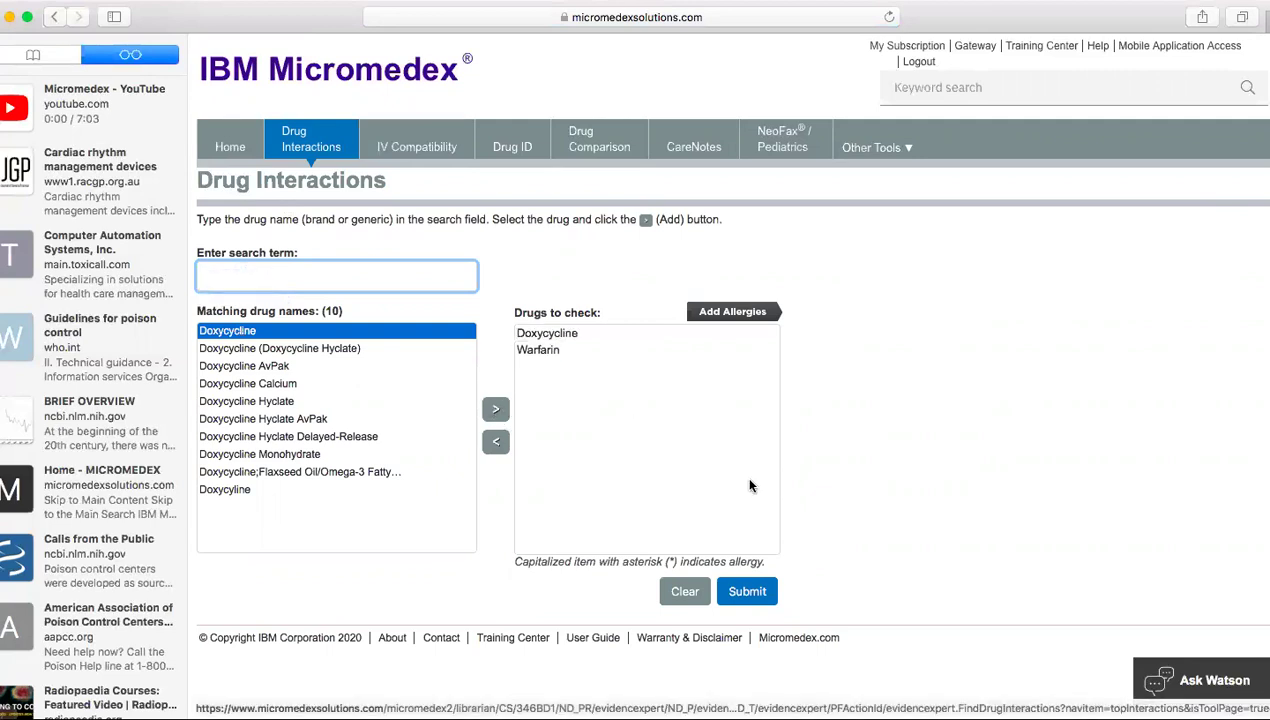
pyautogui.click(750, 592)
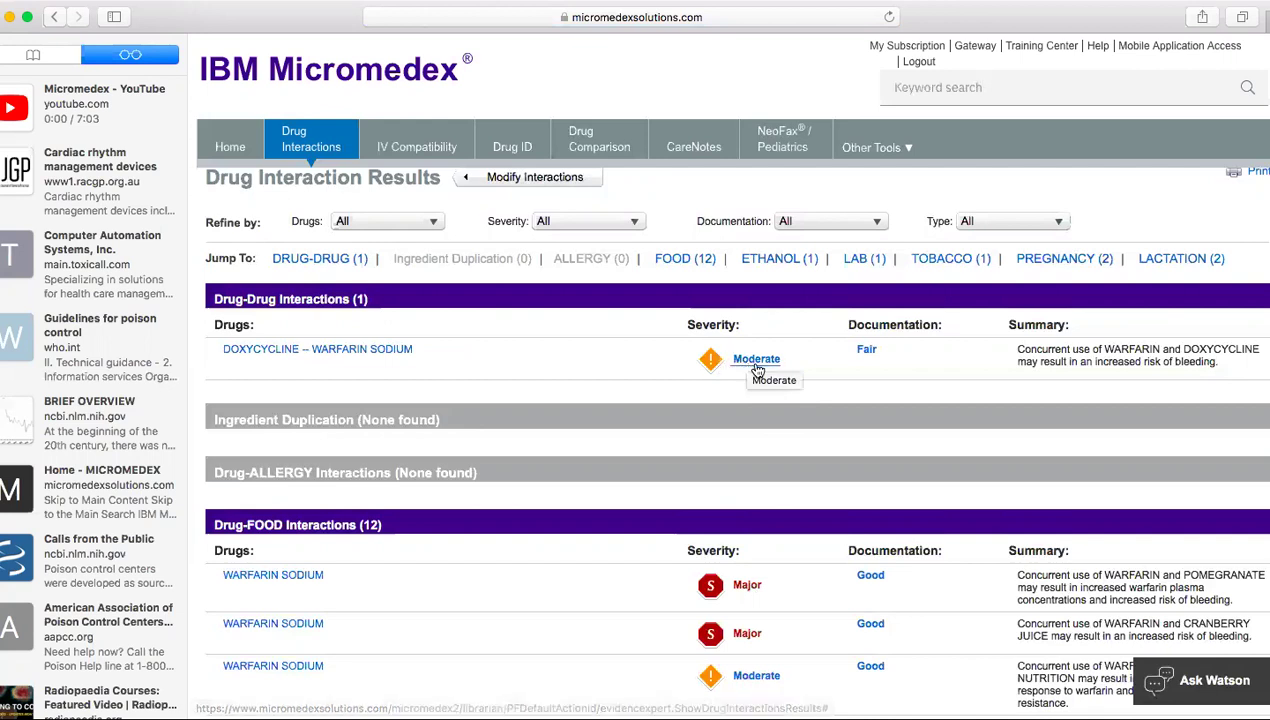
# Step: Read the severity level definitions for the doxycycline and warfarin sodium interaction, and close them
pyautogui.click(754, 362)
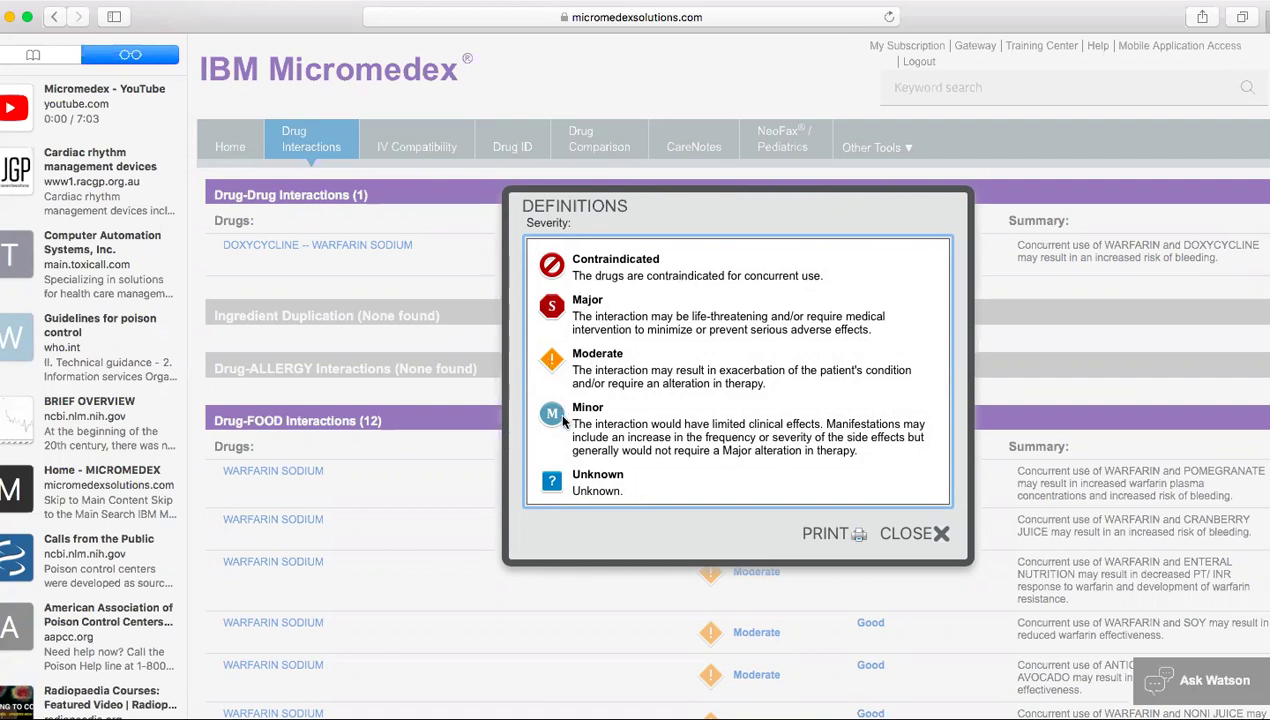
pyautogui.click(935, 534)
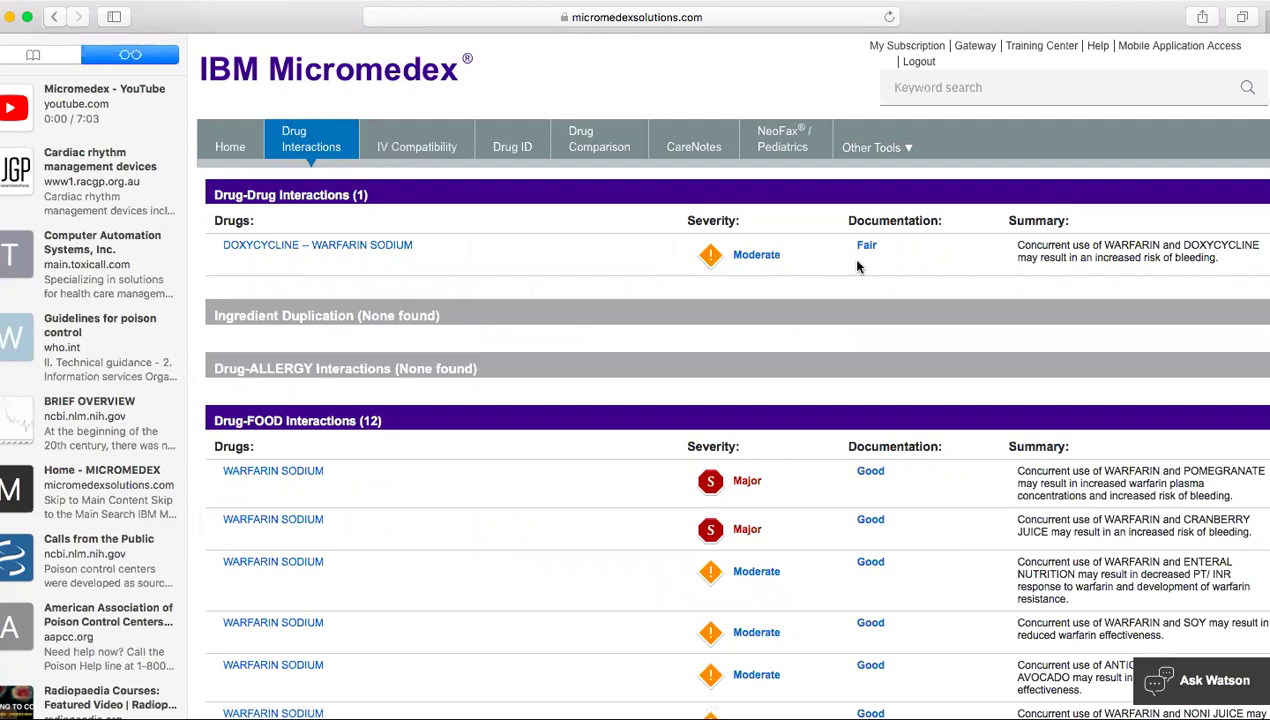
# Step: Read the doxycycline and warfarin sodium interaction detail through to its references, close it, and look over the drug-food interactions
pyautogui.scroll(1, 889, 264)
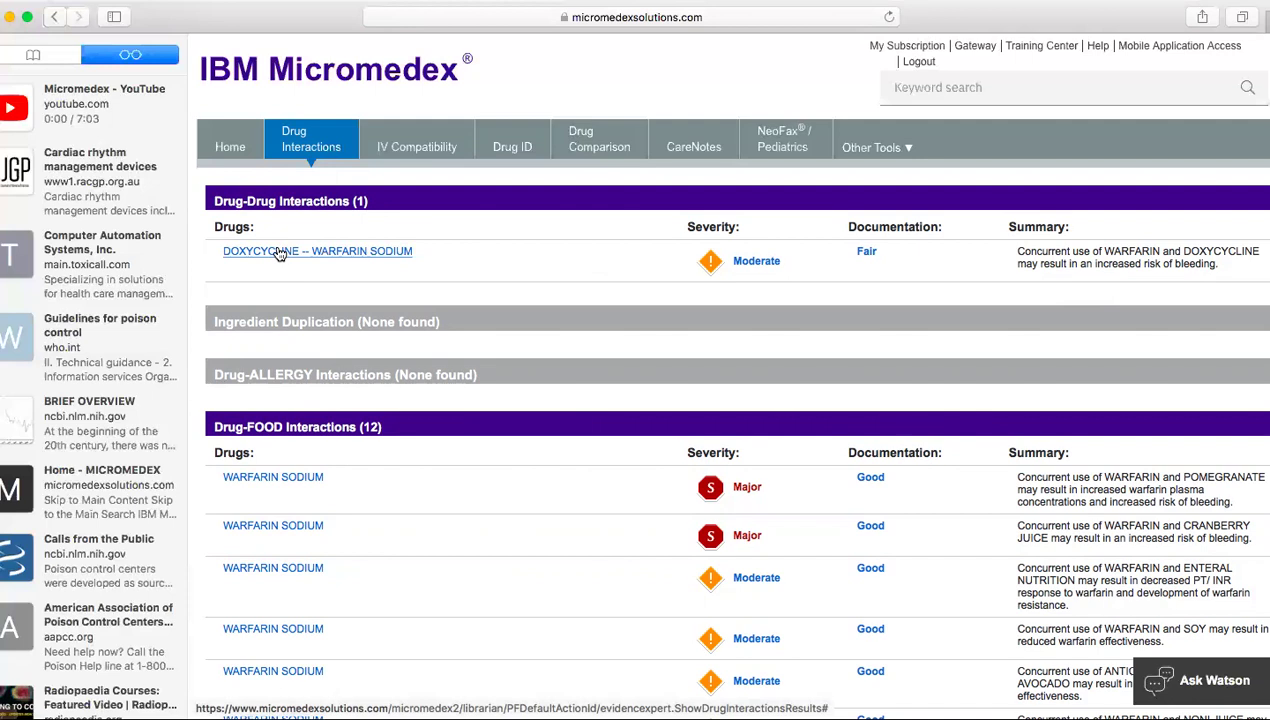
pyautogui.click(280, 254)
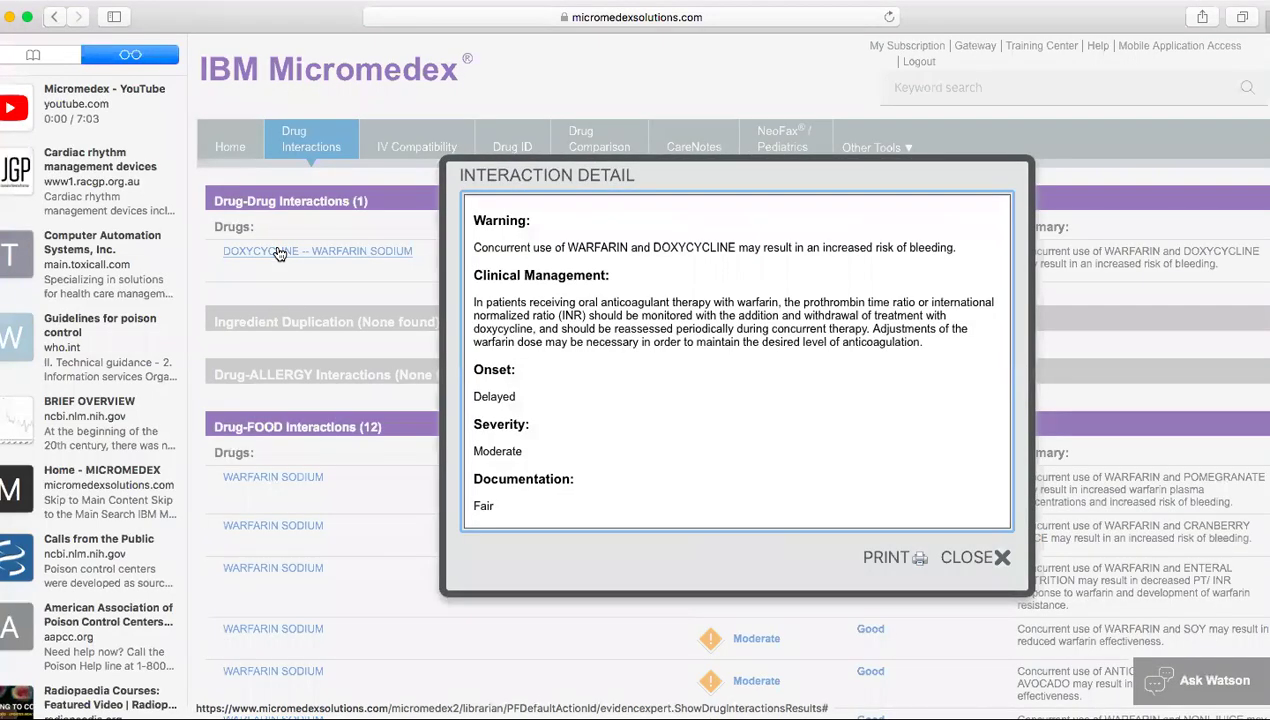
pyautogui.scroll(-1, 684, 465)
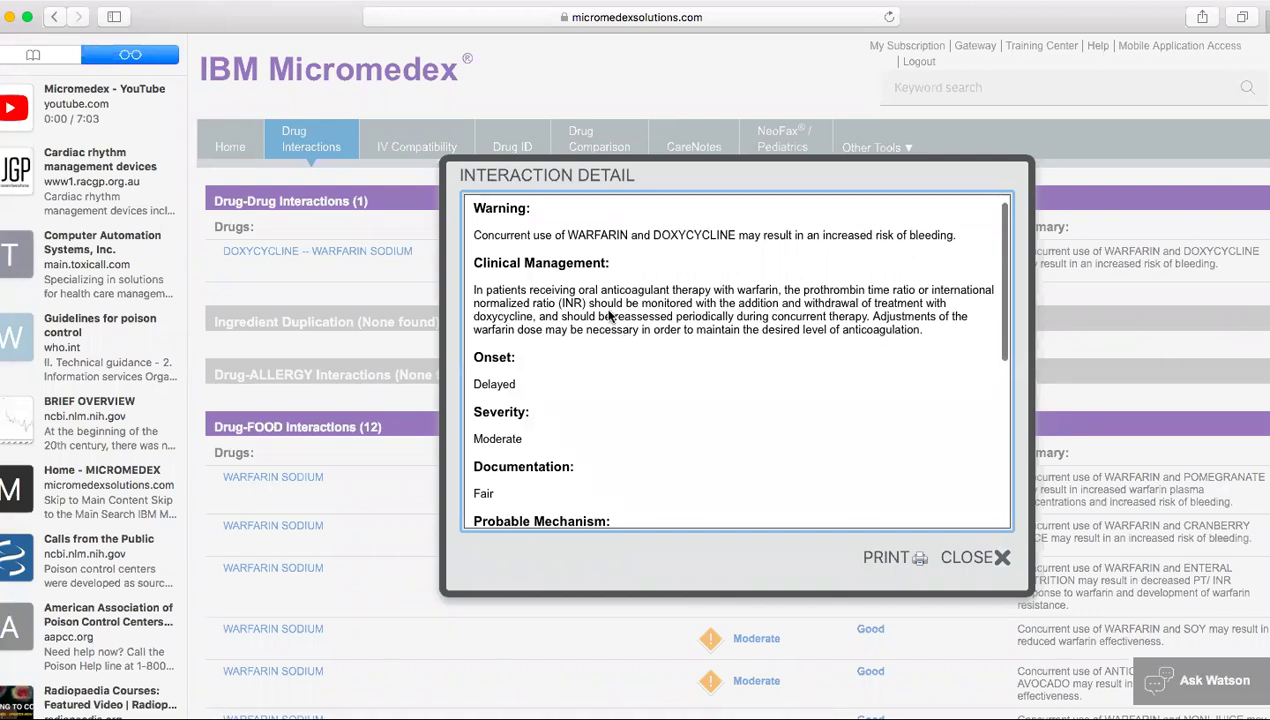
pyautogui.scroll(-1, 612, 318)
pyautogui.scroll(-1, 609, 316)
pyautogui.scroll(-3, 609, 316)
pyautogui.scroll(-2, 561, 301)
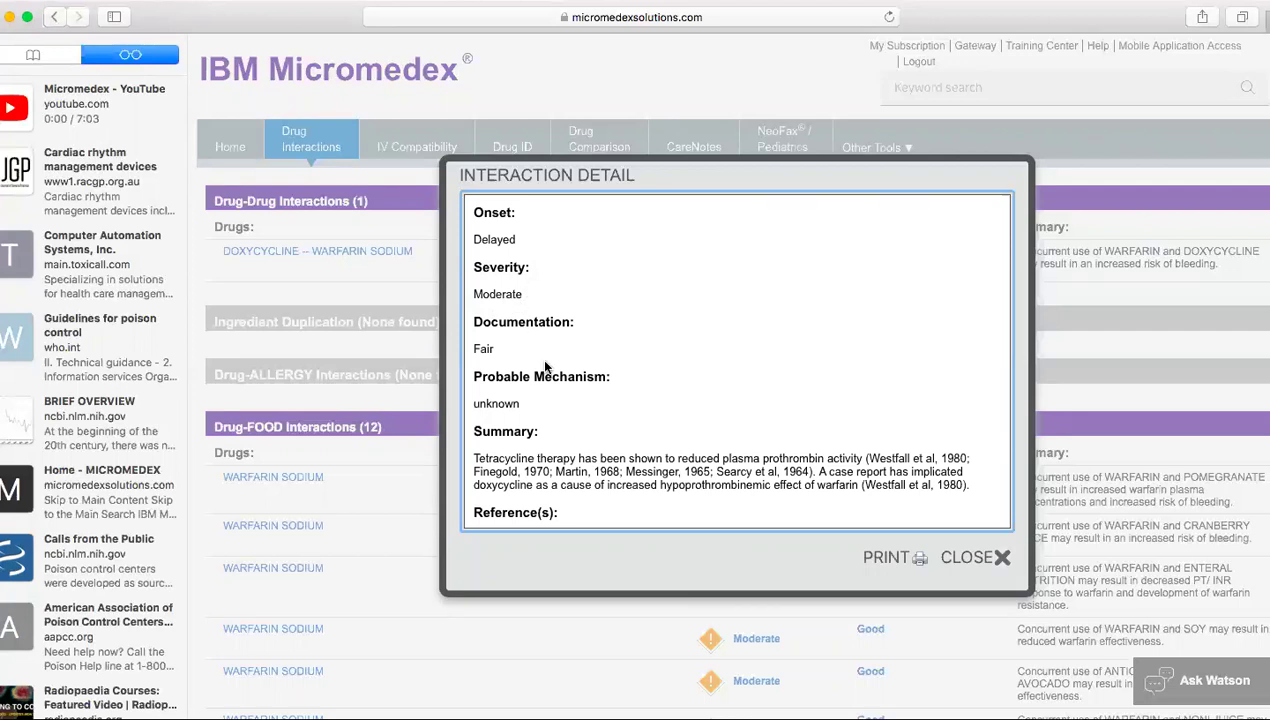
pyautogui.scroll(-3, 540, 360)
pyautogui.scroll(-2, 545, 368)
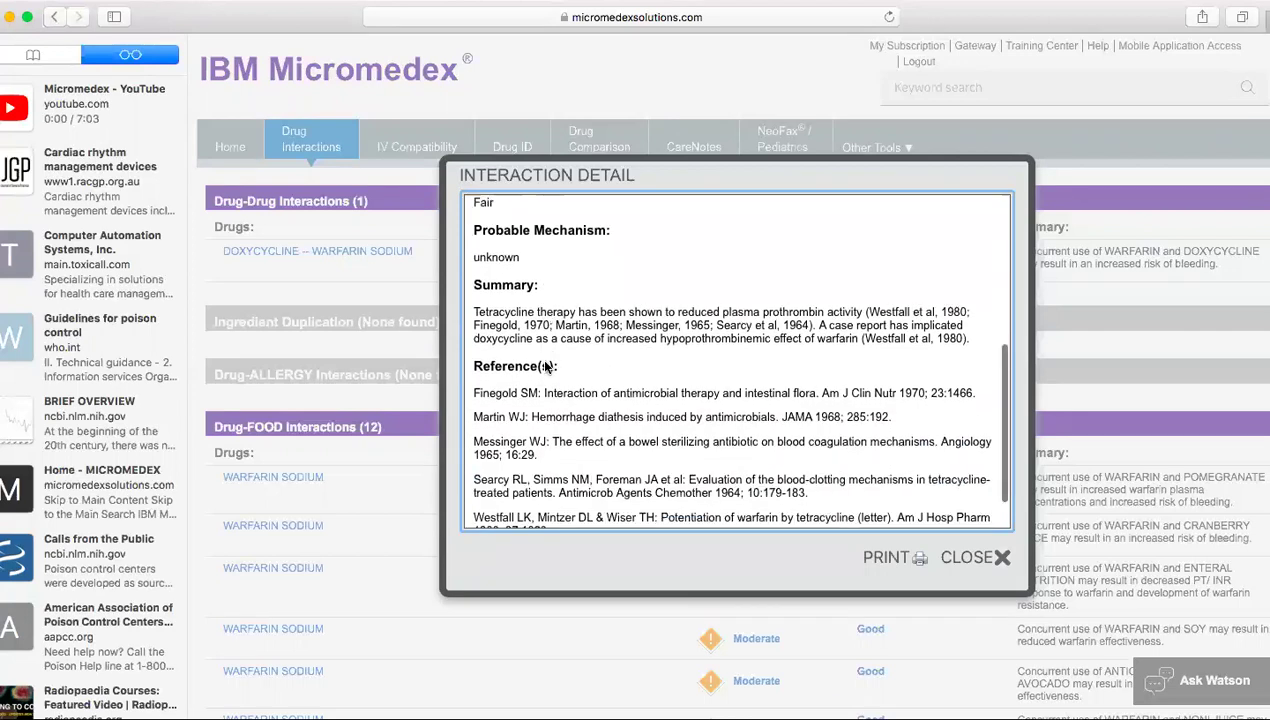
pyautogui.click(967, 556)
pyautogui.scroll(-4, 783, 295)
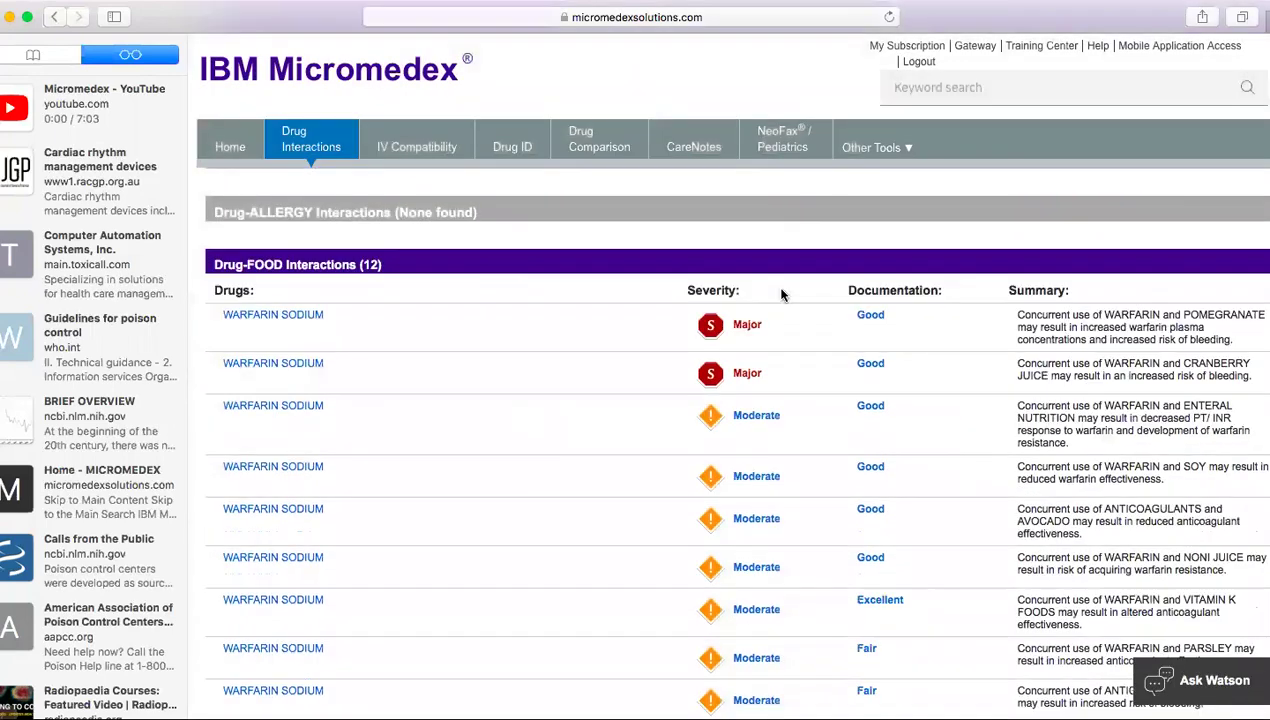
pyautogui.scroll(6, 783, 292)
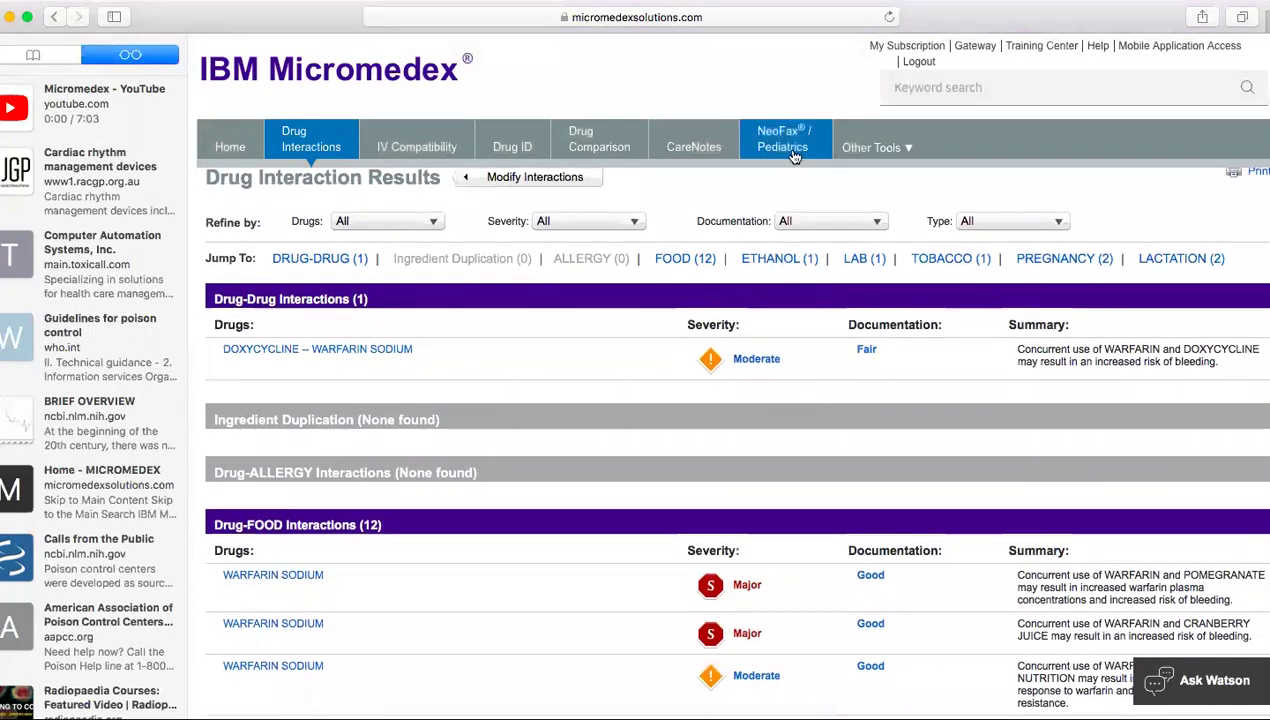